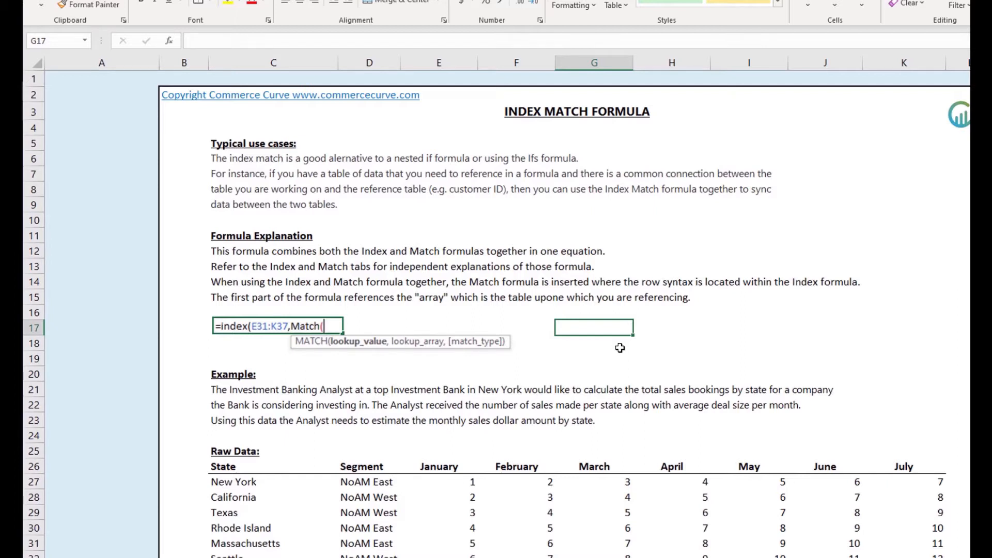
{"action": "type", "text": "=index("}
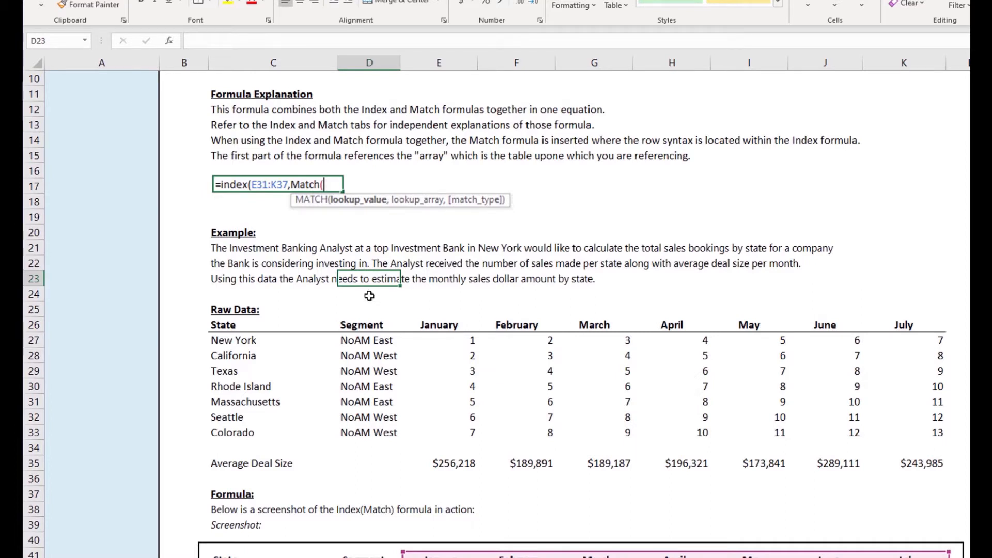
{"action": "left_click", "coordinate": [218, 323]}
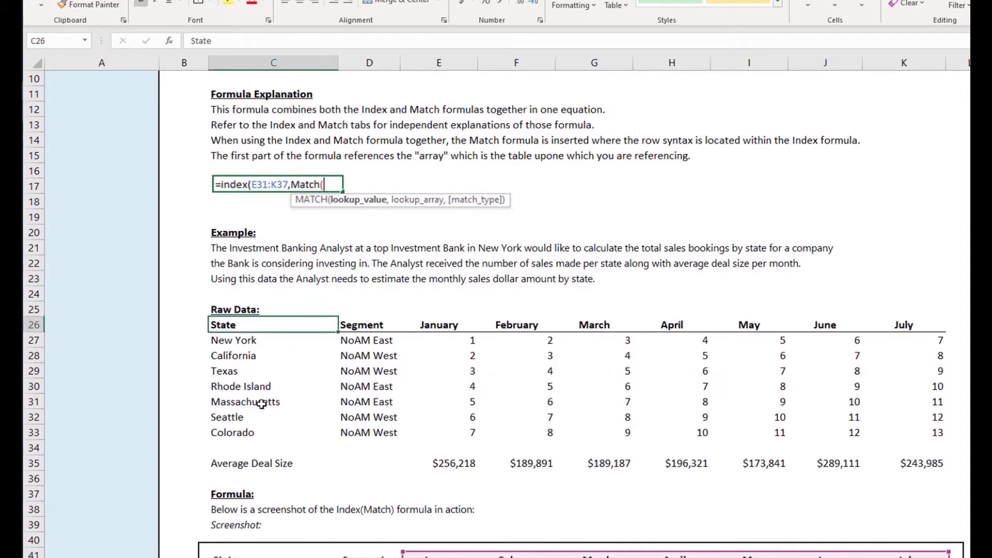
{"action": "left_click_drag", "start_coordinate": [391, 362], "coordinate": [394, 434]}
{"action": "left_click_drag", "start_coordinate": [457, 340], "coordinate": [469, 394]}
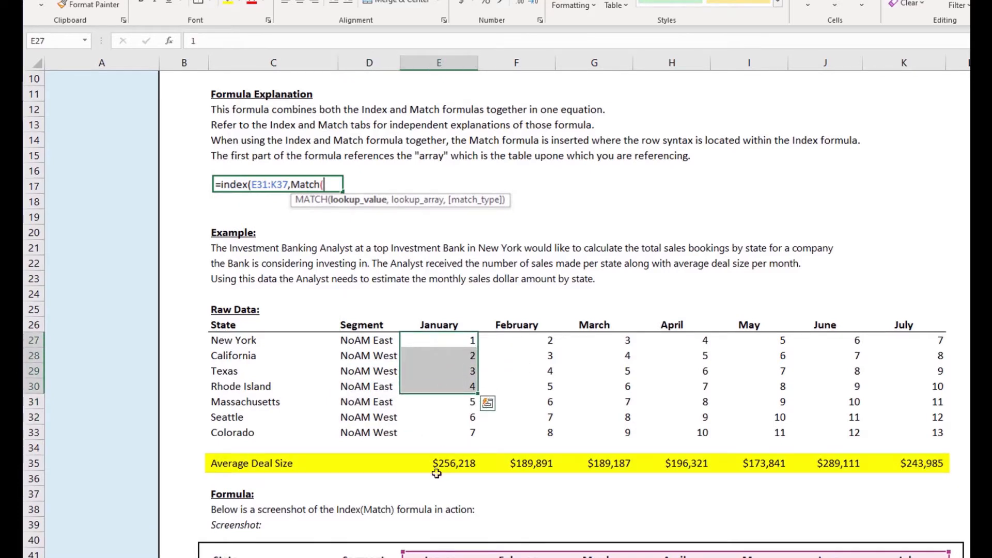
{"action": "left_click", "coordinate": [300, 464]}
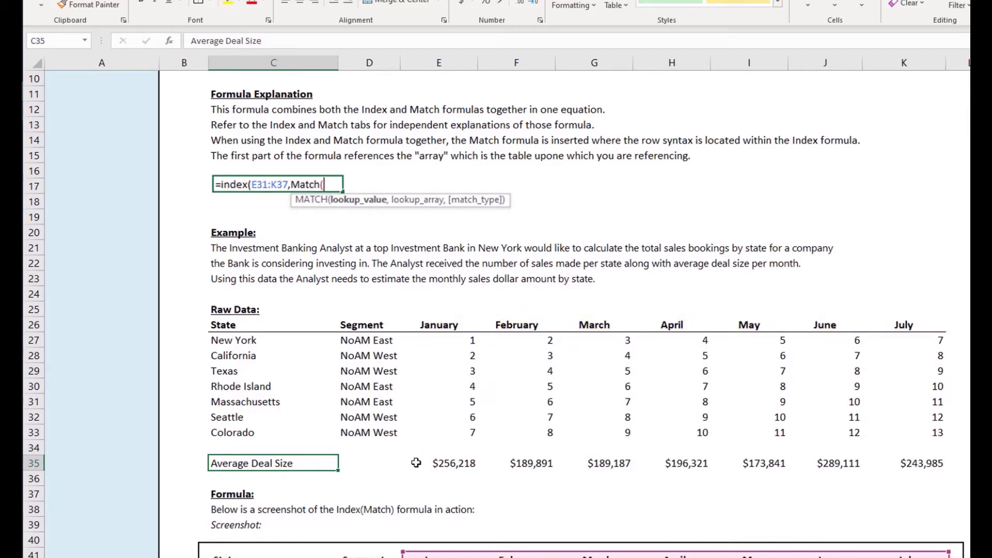
{"action": "left_click", "coordinate": [445, 343]}
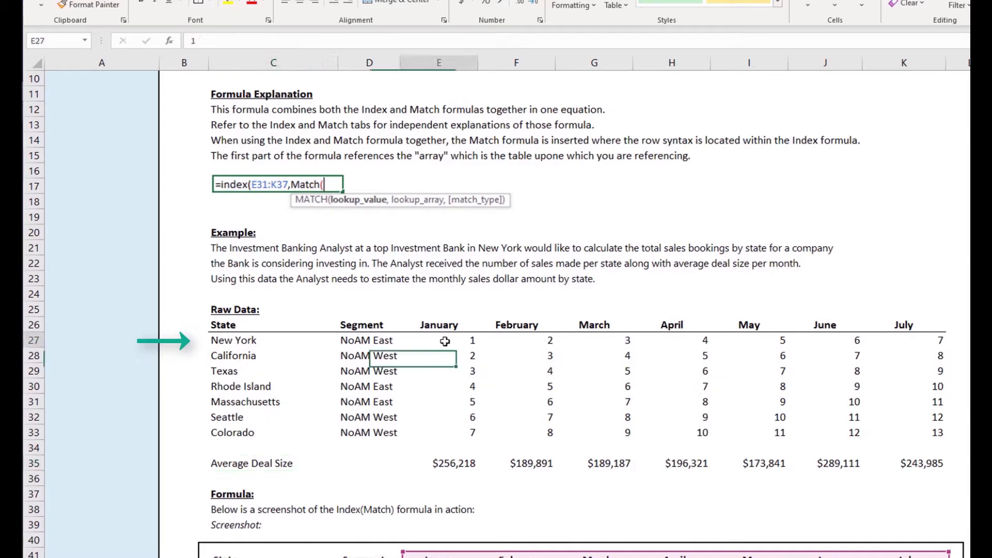
{"action": "left_click", "coordinate": [464, 432]}
{"action": "scroll", "coordinate": [483, 472], "scroll_direction": "down", "scroll_amount": 1}
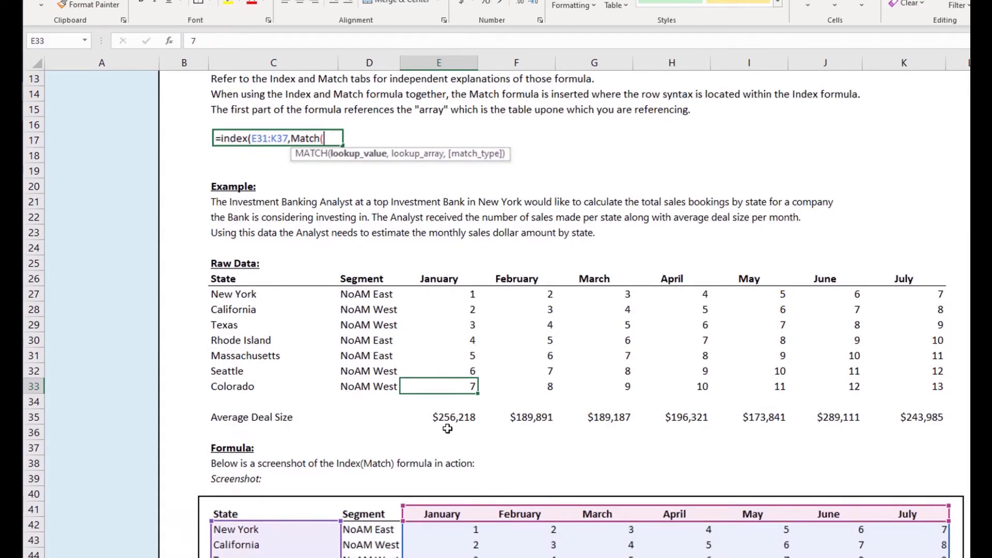
Step: Scroll down to the summary table holding the New York January formula in E68
{"action": "scroll", "coordinate": [448, 427], "scroll_direction": "down", "scroll_amount": 1}
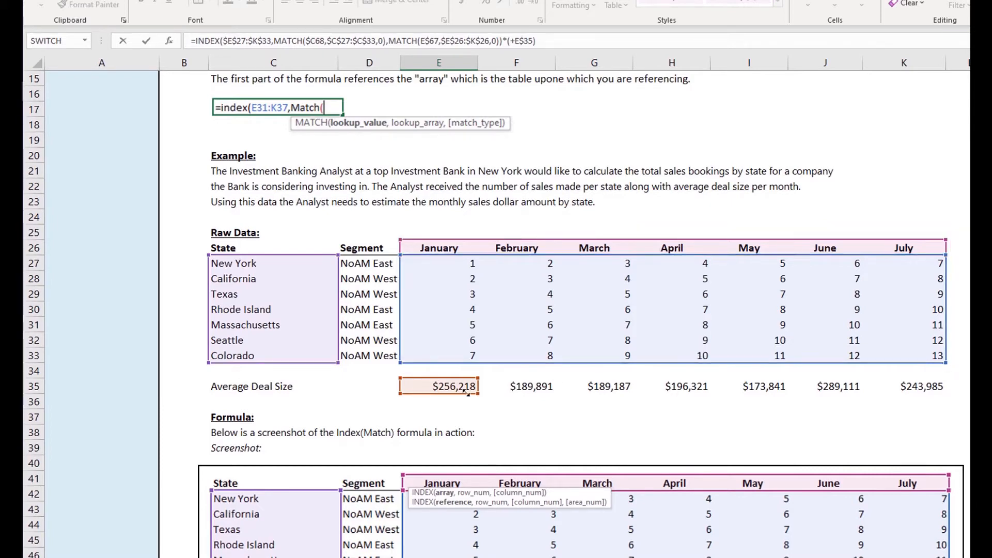
{"action": "scroll", "coordinate": [335, 433], "scroll_direction": "down", "scroll_amount": 9}
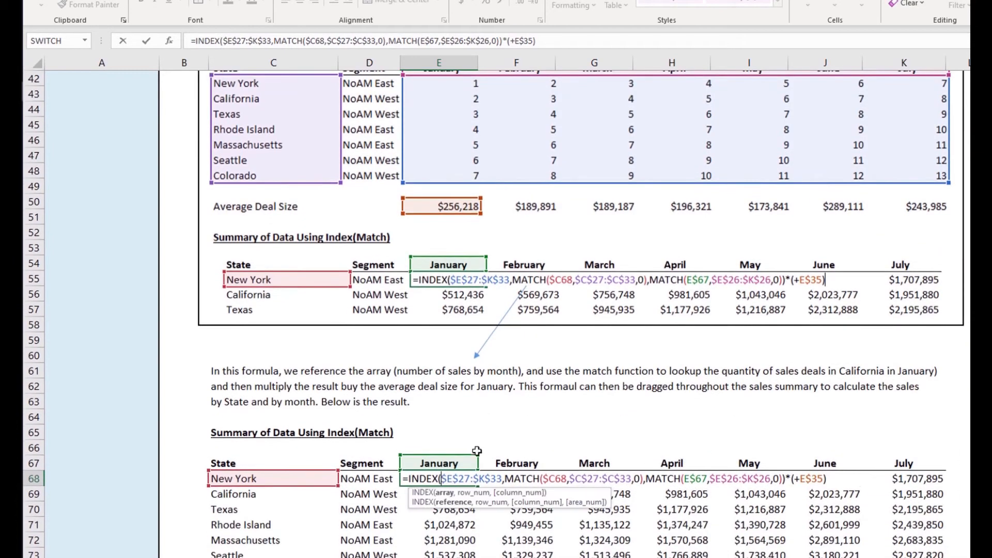
{"action": "scroll", "coordinate": [511, 465], "scroll_direction": "down", "scroll_amount": 1}
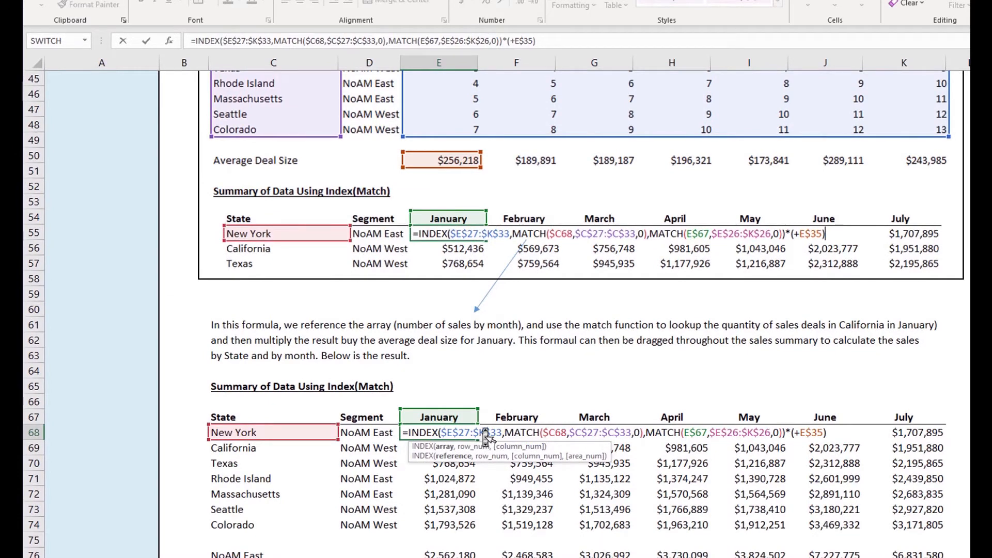
{"action": "left_click", "coordinate": [518, 434]}
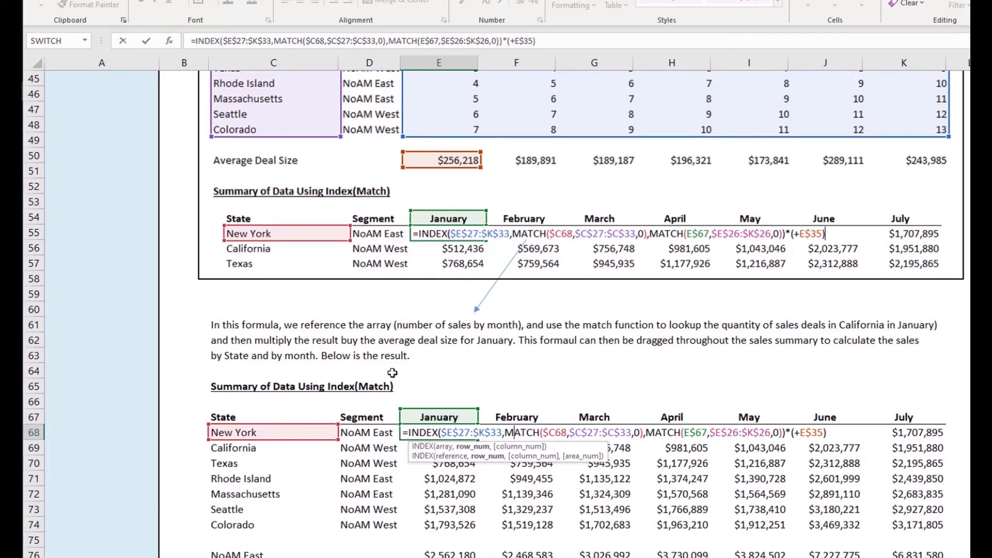
{"action": "scroll", "coordinate": [427, 367], "scroll_direction": "up", "scroll_amount": 10}
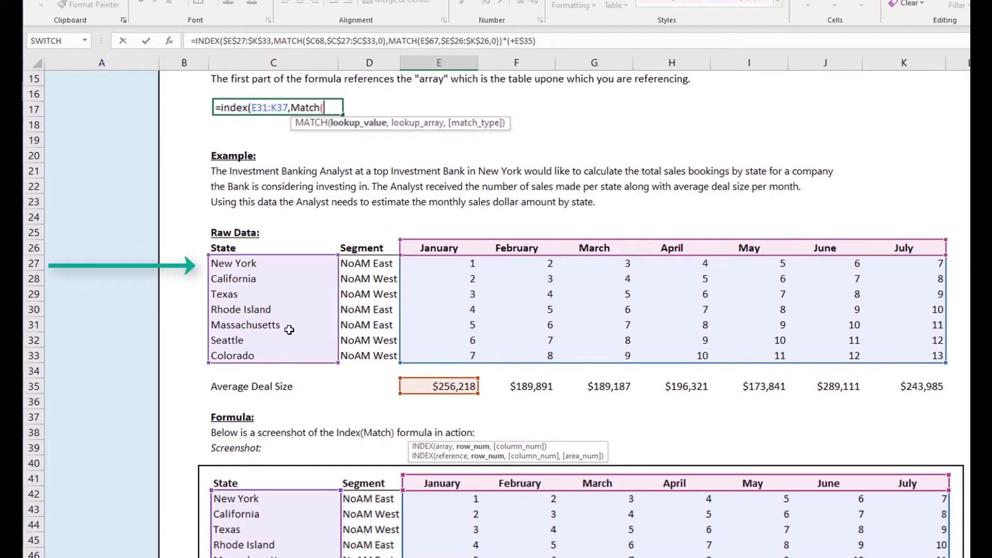
Step: Inspect the row-lookup and column-lookup MATCH arguments of the New York January formula
{"action": "scroll", "coordinate": [264, 368], "scroll_direction": "down", "scroll_amount": 6}
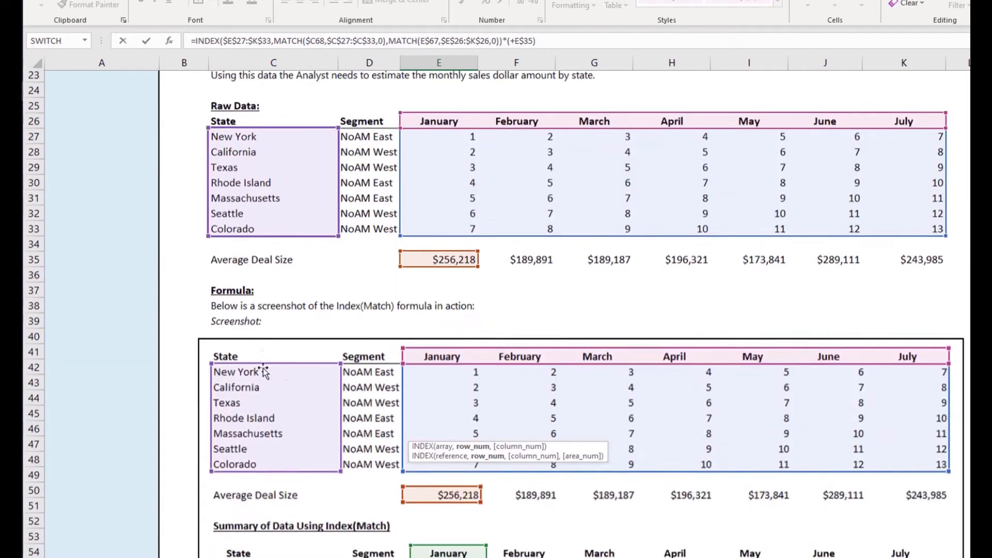
{"action": "scroll", "coordinate": [247, 447], "scroll_direction": "down", "scroll_amount": 2}
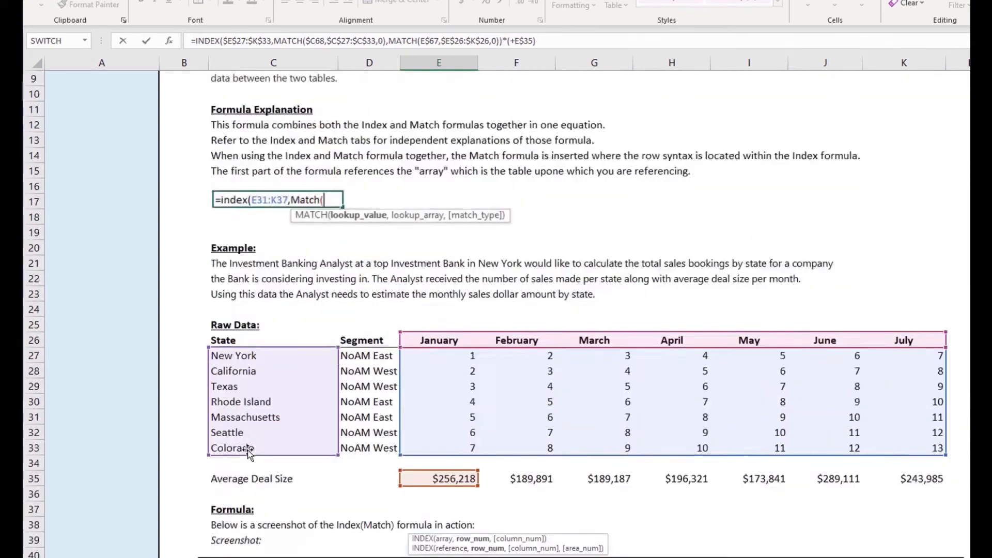
{"action": "scroll", "coordinate": [248, 452], "scroll_direction": "up", "scroll_amount": 2}
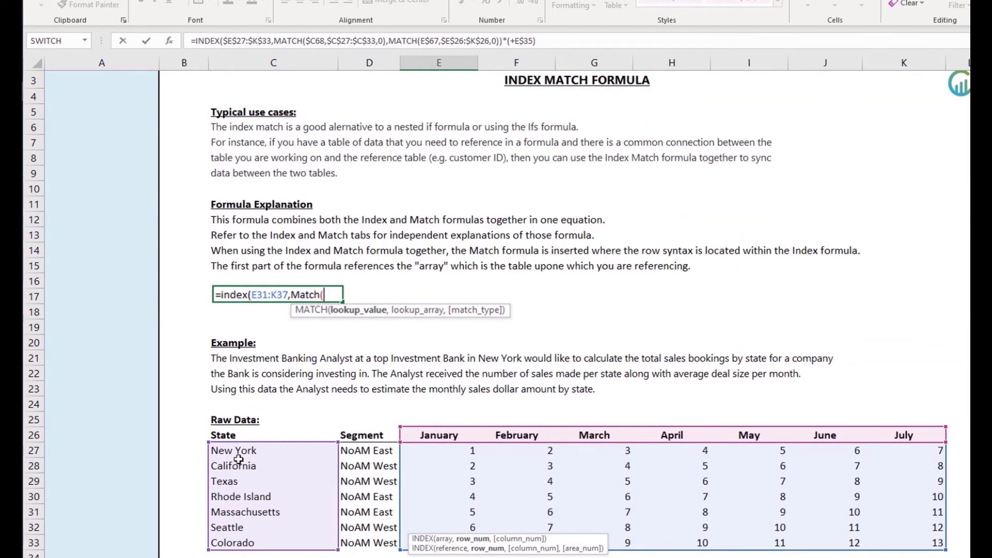
{"action": "scroll", "coordinate": [239, 460], "scroll_direction": "down", "scroll_amount": 13}
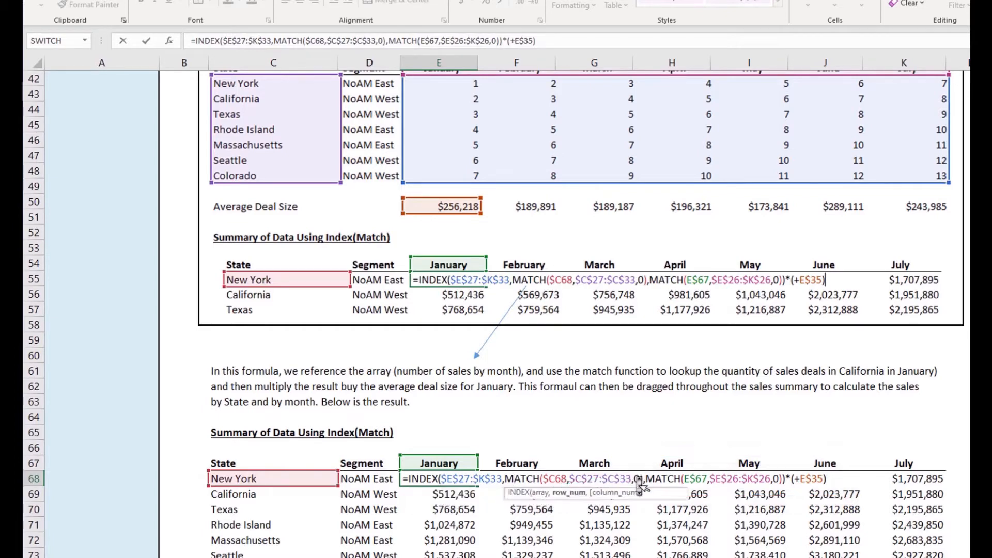
{"action": "left_click", "coordinate": [639, 480]}
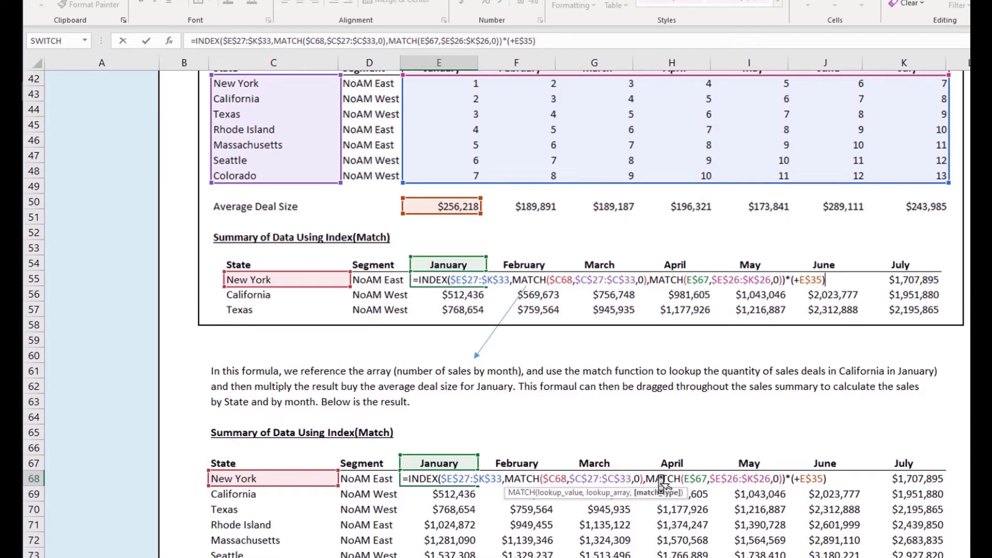
{"action": "left_click", "coordinate": [666, 479]}
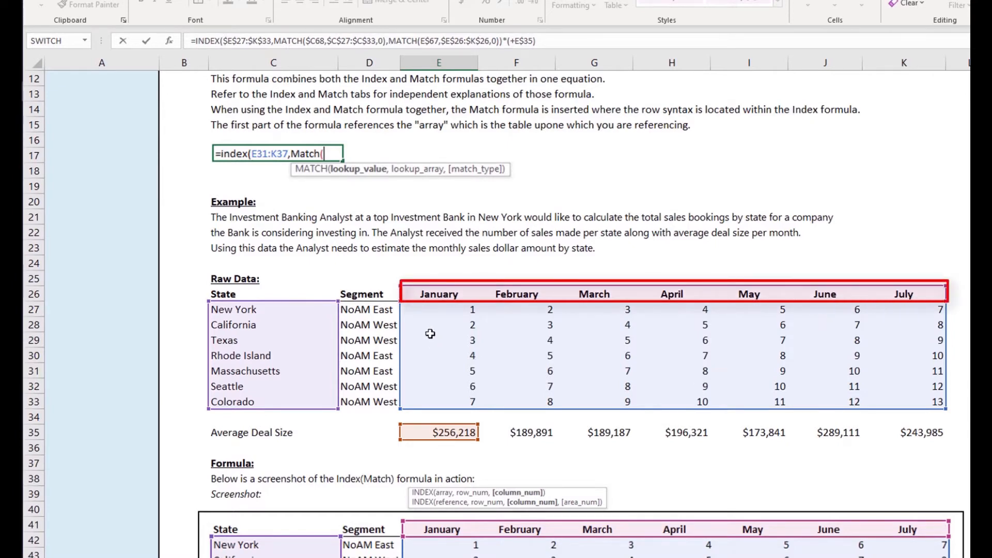
Step: Check the E$35 average deal size multiplier, then commit the formula unchanged, showing $256,218
{"action": "scroll", "coordinate": [446, 373], "scroll_direction": "down", "scroll_amount": 1}
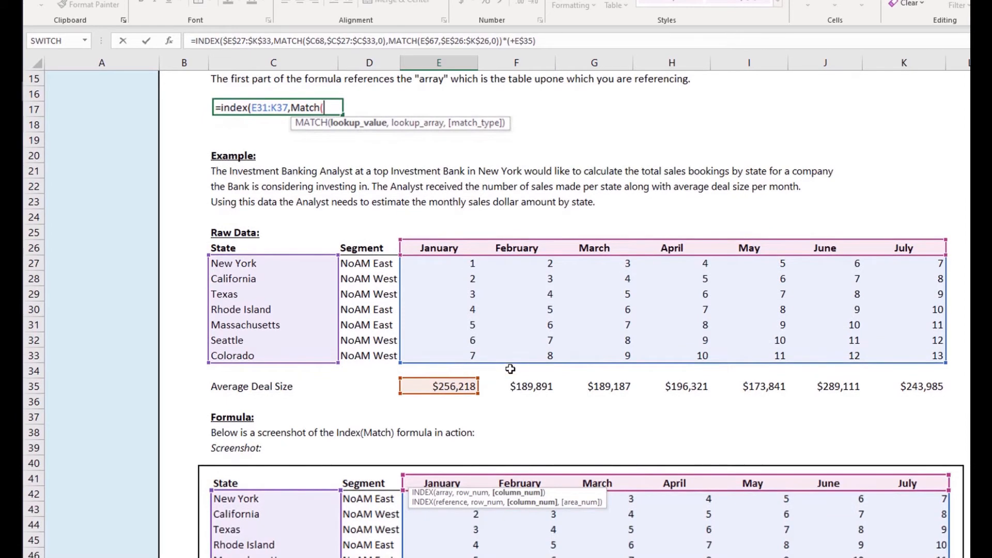
{"action": "scroll", "coordinate": [514, 371], "scroll_direction": "down", "scroll_amount": 9}
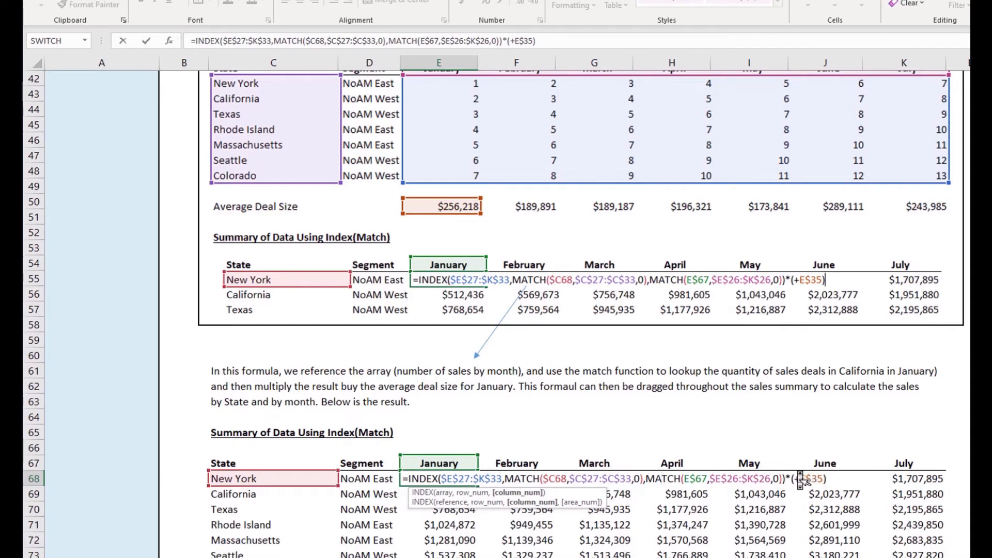
{"action": "left_click", "coordinate": [800, 479]}
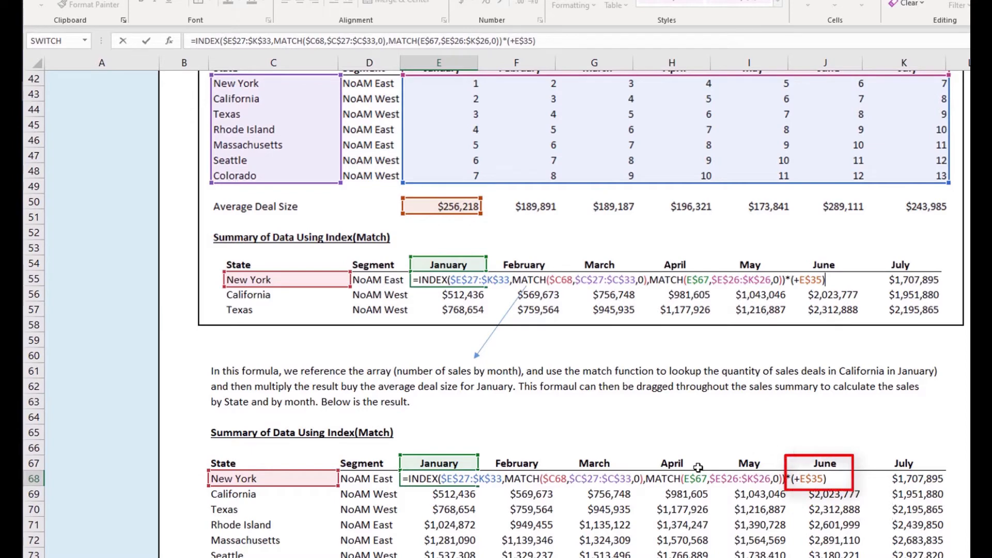
{"action": "scroll", "coordinate": [679, 513], "scroll_direction": "up", "scroll_amount": 10}
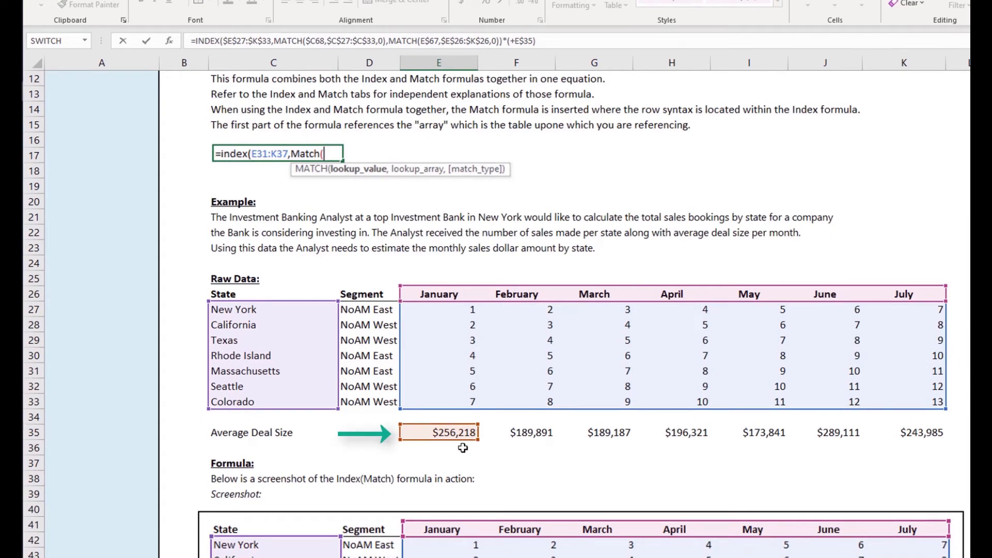
{"action": "scroll", "coordinate": [462, 449], "scroll_direction": "down", "scroll_amount": 7}
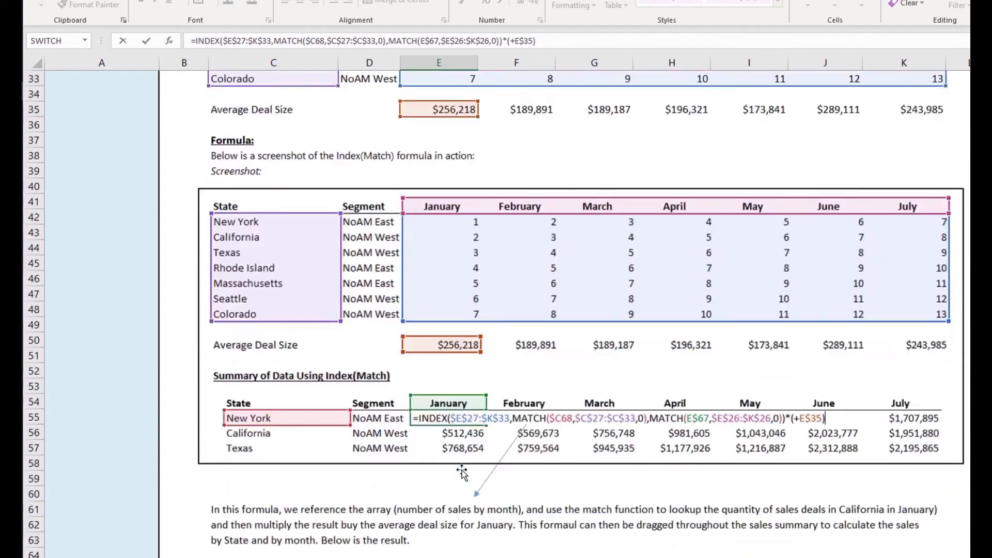
{"action": "key", "text": "Return"}
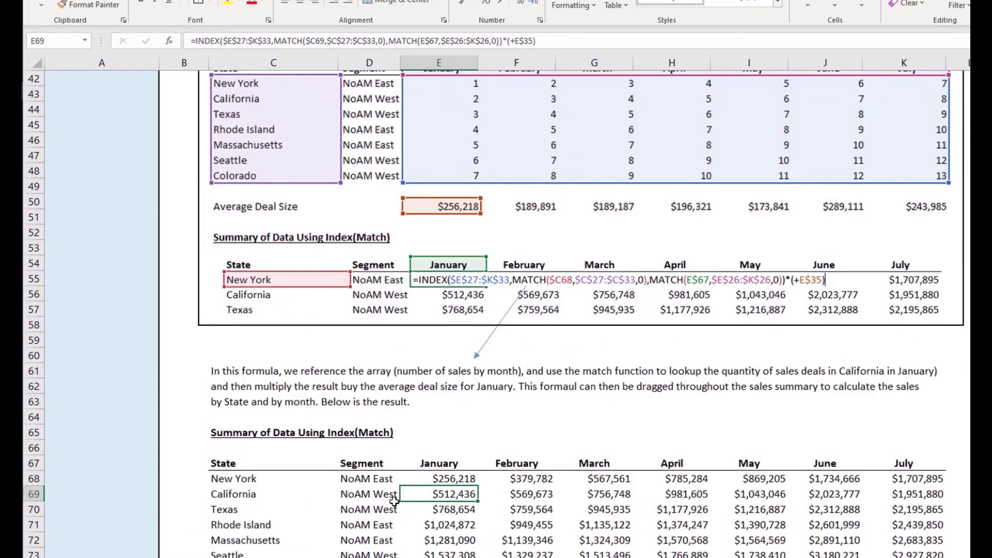
Step: Move to California's February cell F69 and open its INDEX/MATCH formula for editing
{"action": "key", "text": "Up"}
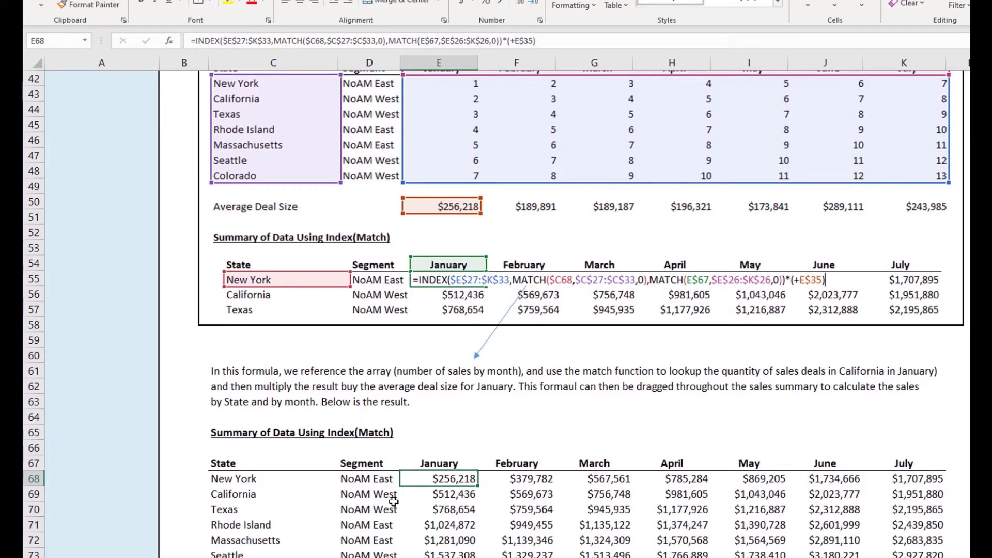
{"action": "key", "text": "Down"}
{"action": "key", "text": "Right"}
{"action": "key", "text": "F2"}
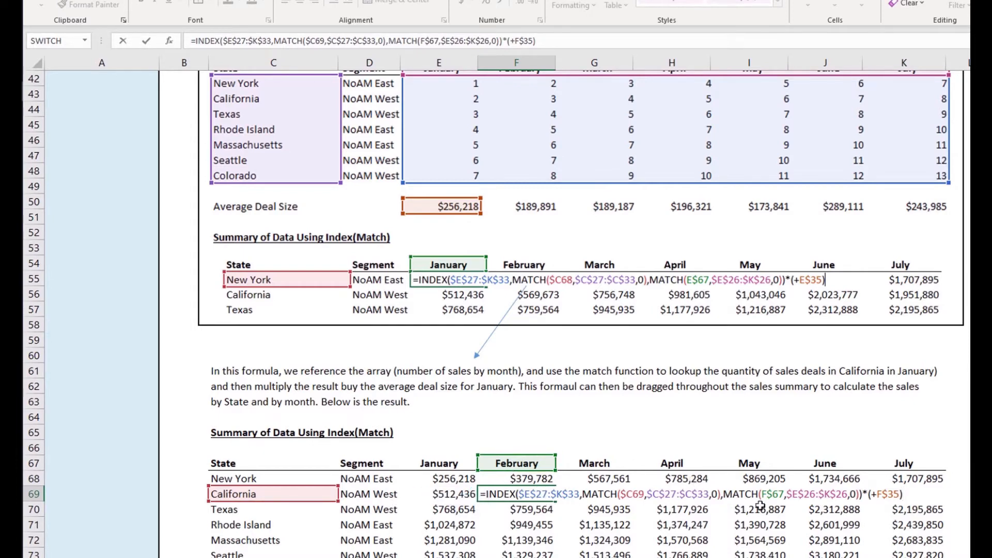
Step: Inspect F69's INDEX hints, state lookup, month header range and month reference, leaving it unchanged
{"action": "left_click", "coordinate": [627, 495]}
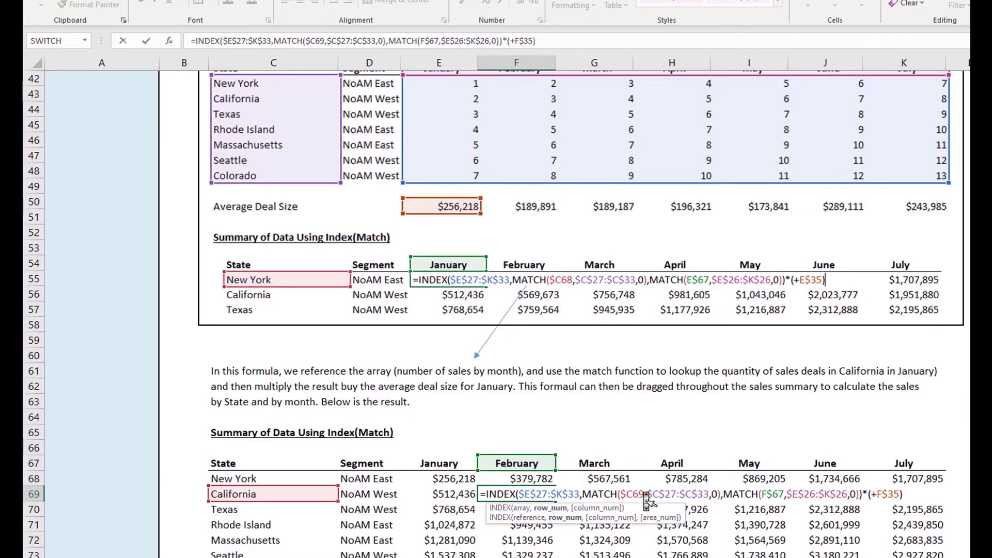
{"action": "scroll", "coordinate": [463, 543], "scroll_direction": "down", "scroll_amount": 2}
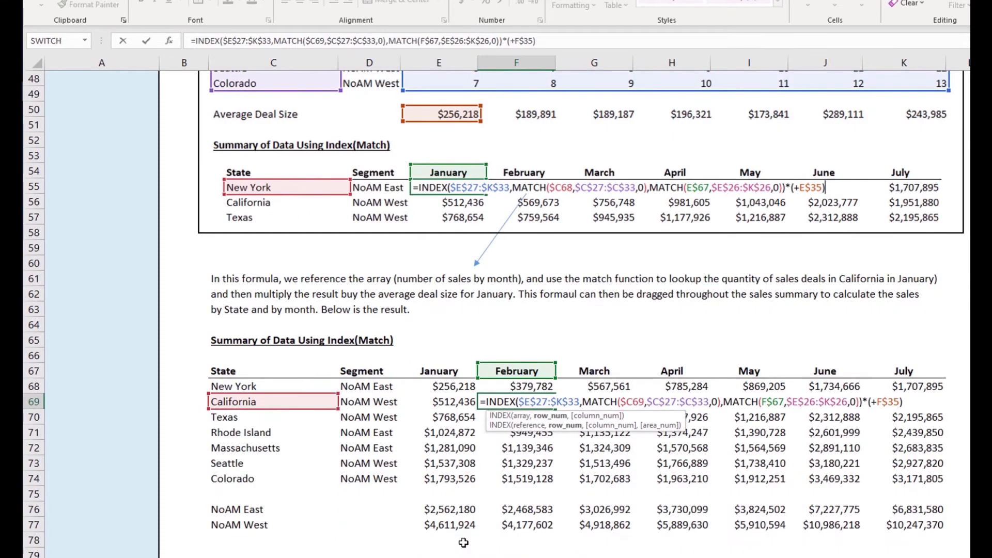
{"action": "left_click", "coordinate": [640, 403]}
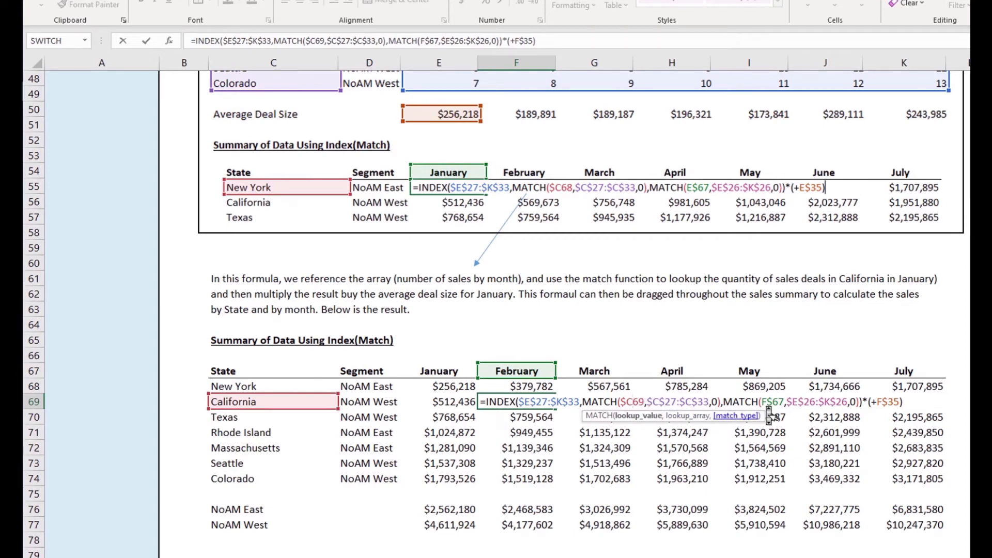
{"action": "left_click", "coordinate": [830, 406]}
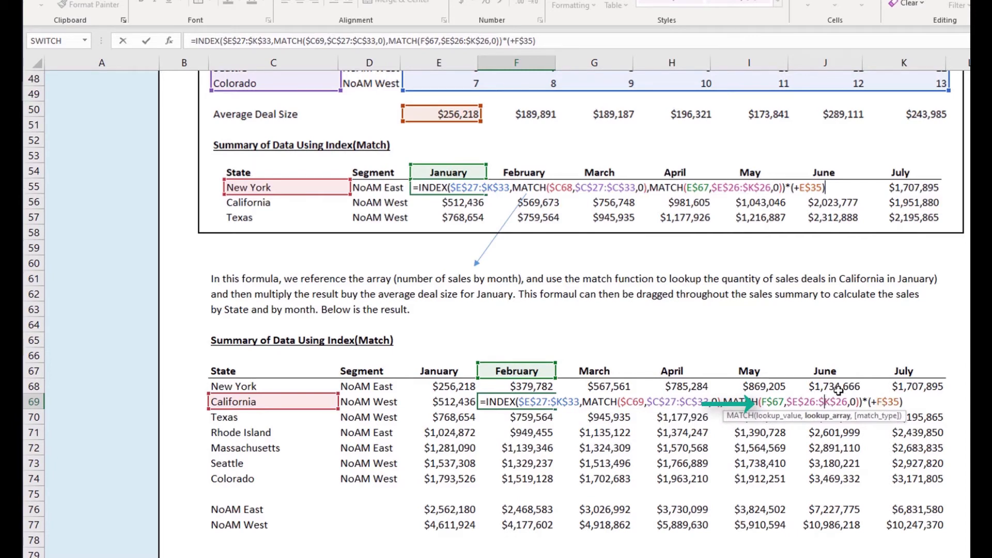
{"action": "left_click", "coordinate": [779, 404]}
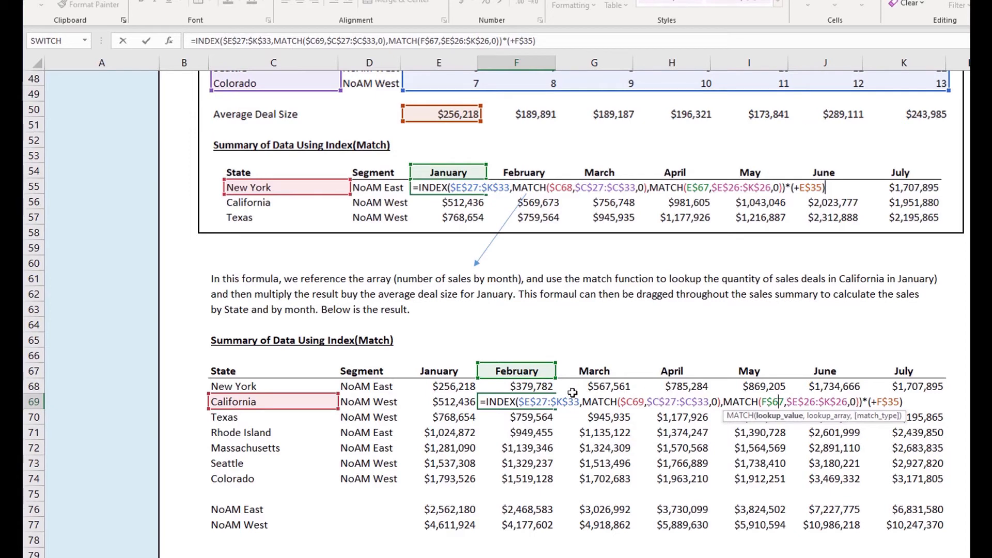
{"action": "key", "text": "Tab"}
Step: Inspect the MATCH arguments of California's March formula in G69 without changing it
{"action": "key", "text": "F2"}
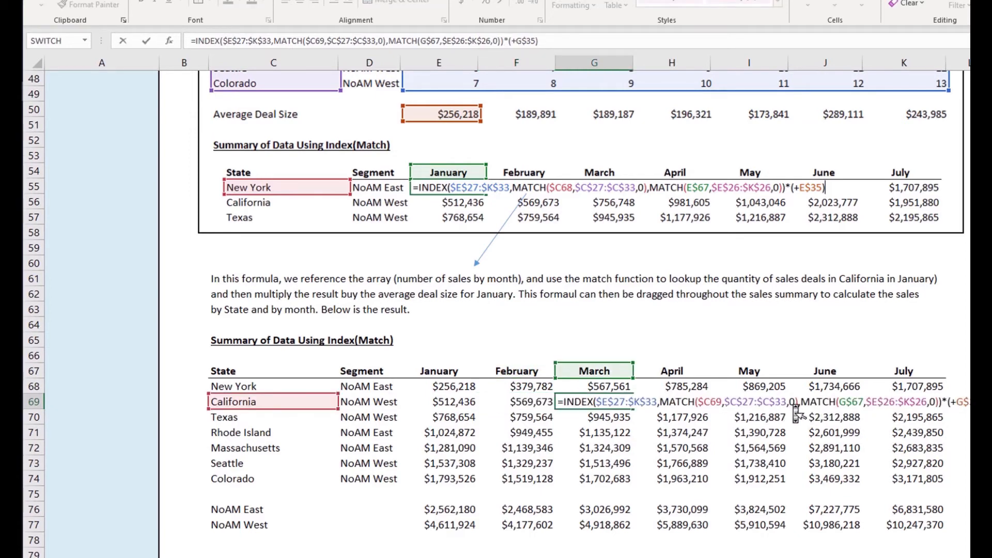
{"action": "left_click", "coordinate": [846, 402]}
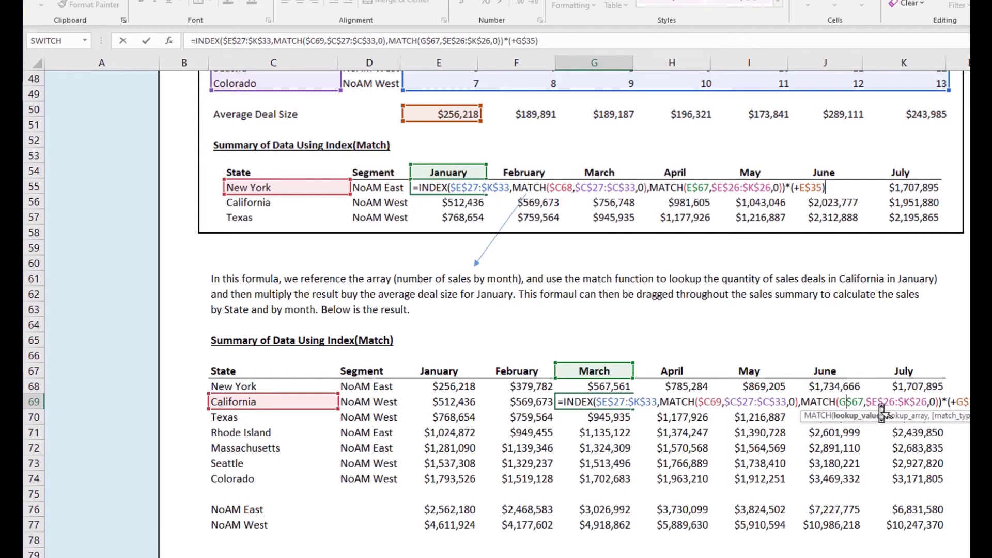
{"action": "key", "text": "Tab"}
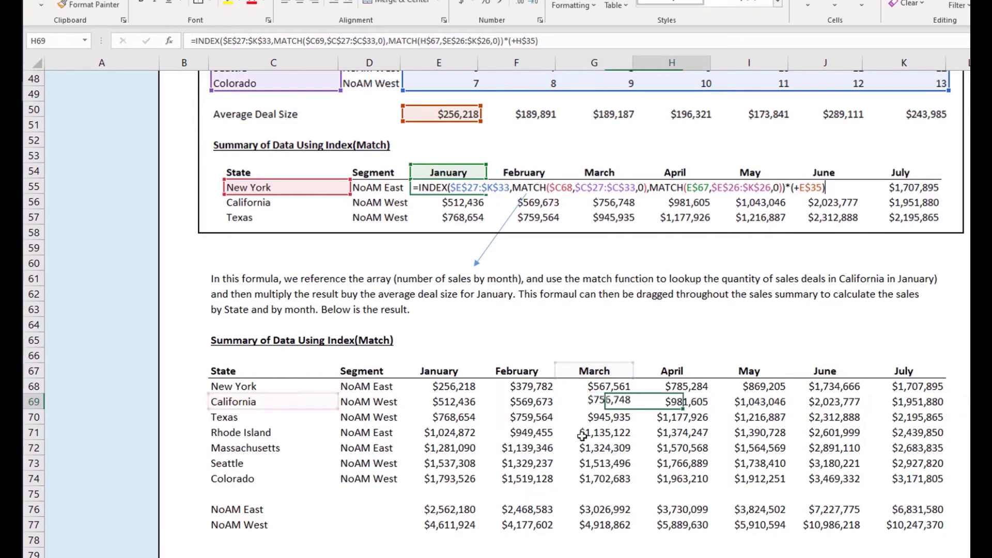
Step: Select the state results January–June and inspect Colorado's June and Rhode Island's July formulas
{"action": "left_click", "coordinate": [457, 390]}
{"action": "left_click_drag", "start_coordinate": [457, 390], "coordinate": [839, 479]}
{"action": "double_click", "coordinate": [835, 479]}
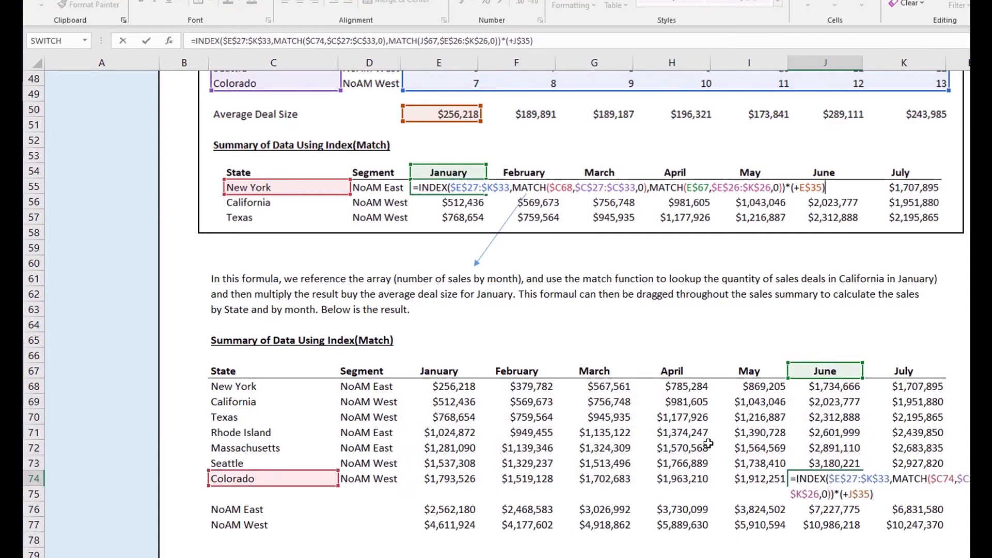
{"action": "double_click", "coordinate": [879, 432]}
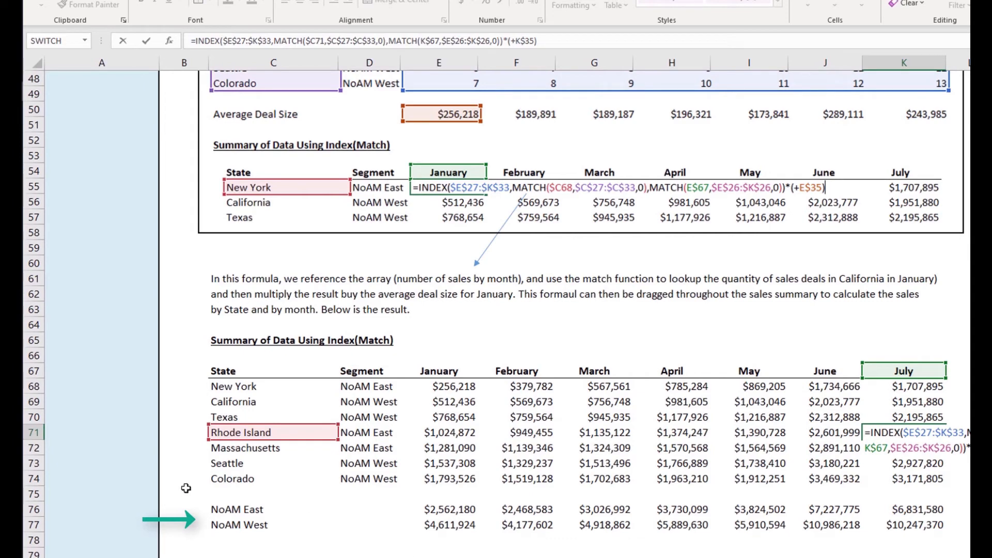
Step: Inspect the NoAM East January SUMIFS total's sum range and Segment criteria range
{"action": "left_click", "coordinate": [432, 509]}
{"action": "double_click", "coordinate": [434, 509]}
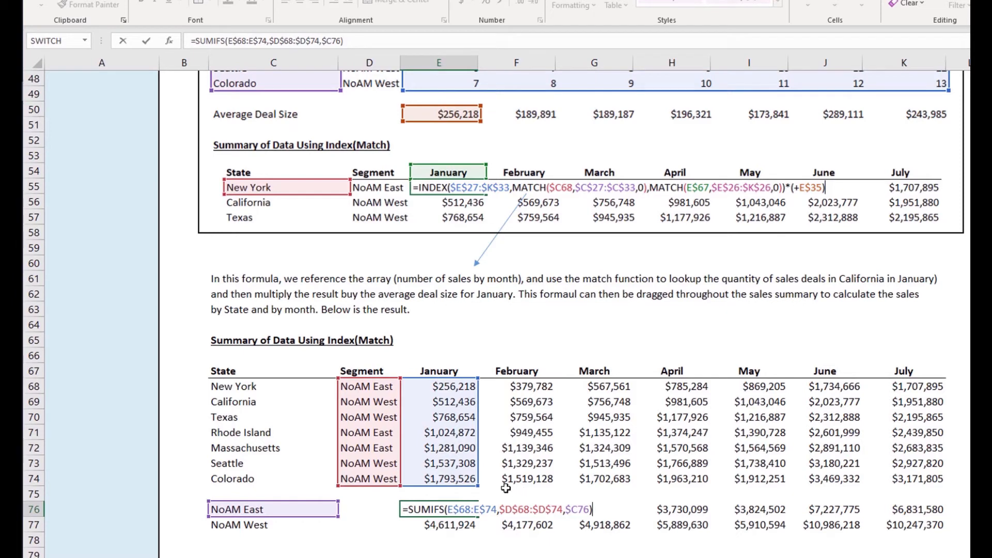
{"action": "left_click", "coordinate": [493, 511]}
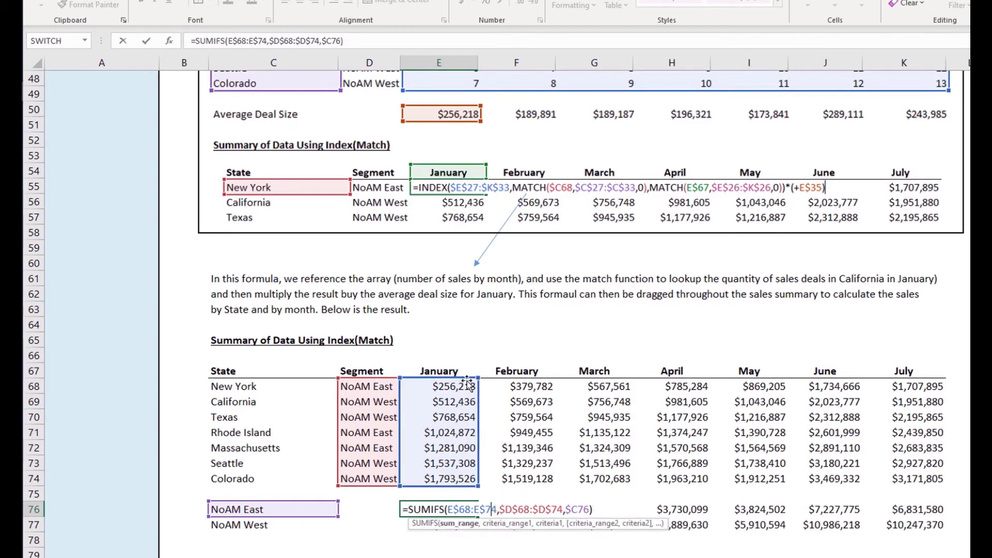
{"action": "left_click", "coordinate": [552, 515]}
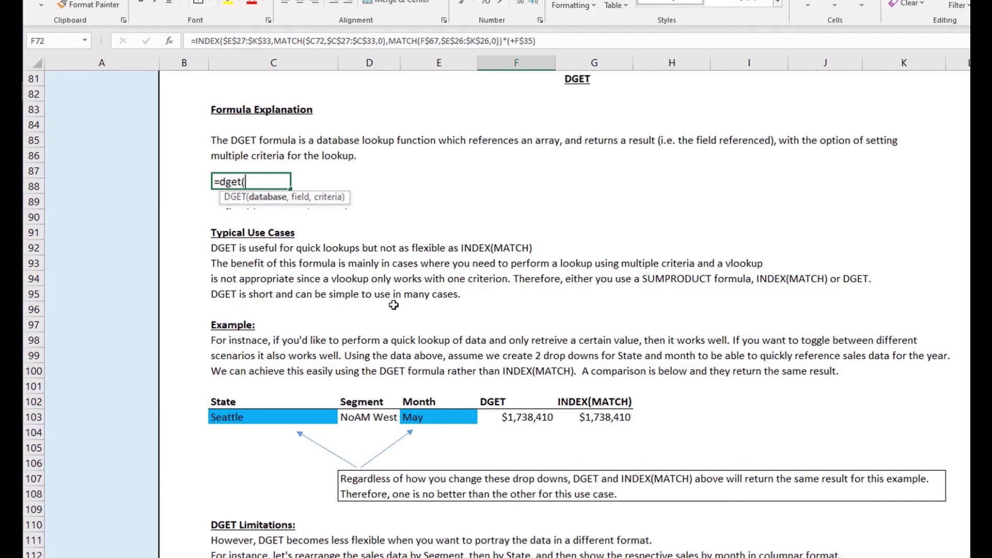
Step: Correct 'instnace' to 'instance' in the C98 DGET example paragraph
{"action": "scroll", "coordinate": [385, 307], "scroll_direction": "down", "scroll_amount": 2}
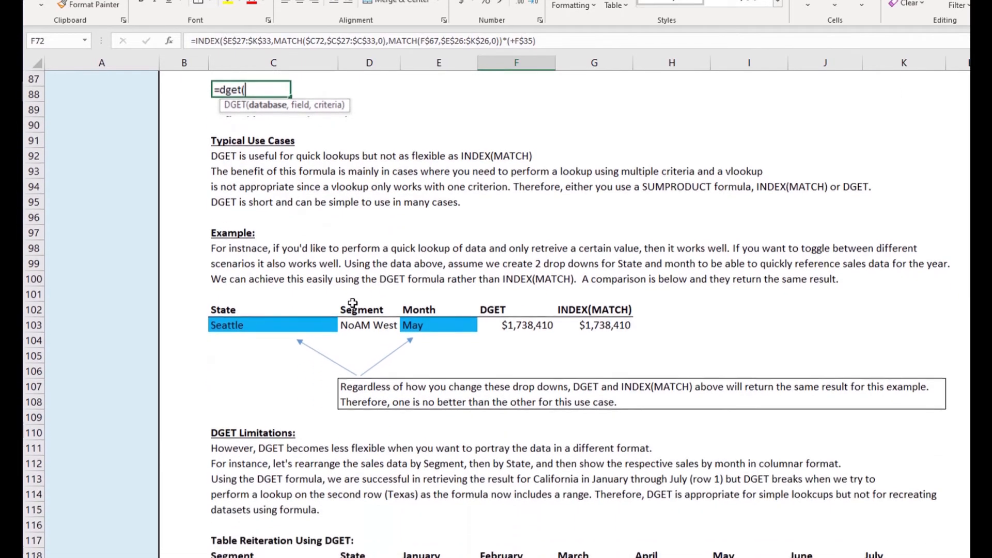
{"action": "left_click", "coordinate": [252, 252]}
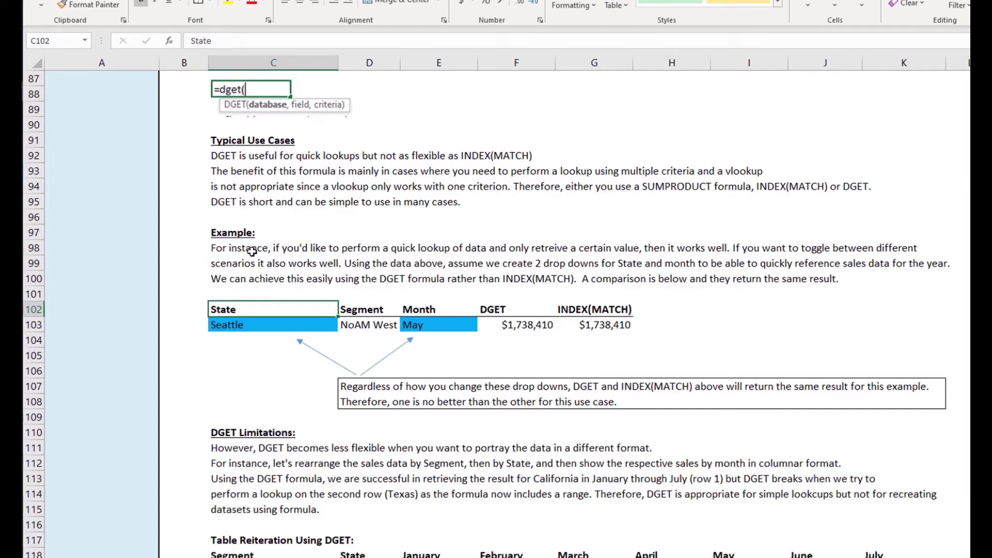
{"action": "left_click", "coordinate": [251, 250]}
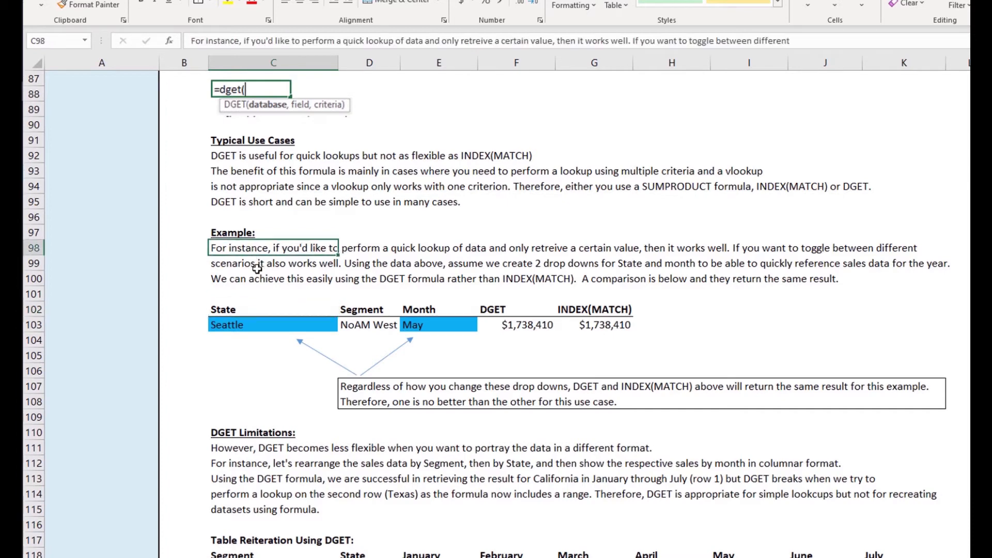
Step: Set the example's State and Month drop-downs to California and March
{"action": "left_click", "coordinate": [364, 161]}
{"action": "left_click", "coordinate": [689, 261]}
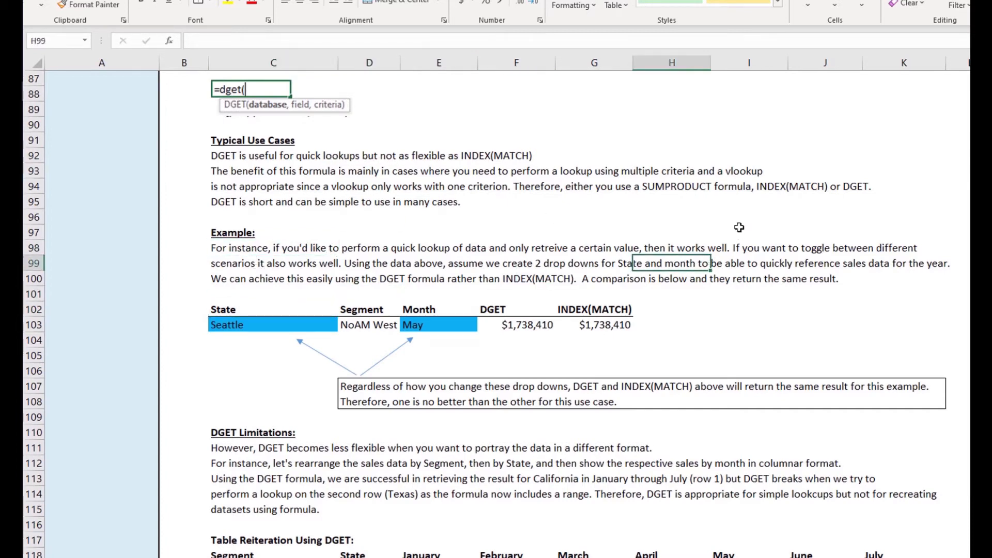
{"action": "left_click", "coordinate": [740, 227]}
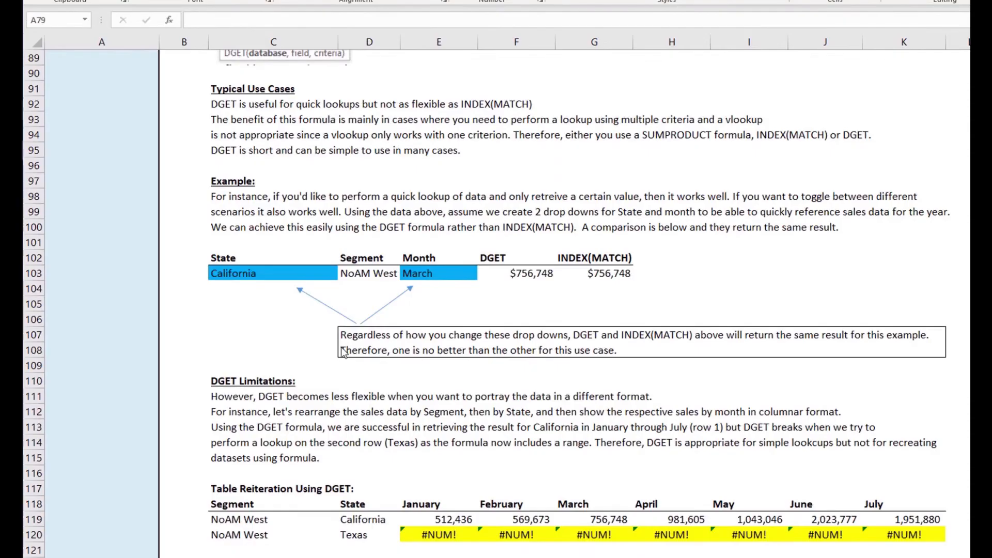
Step: Open the California March DGET formula in F103 and view its database range
{"action": "scroll", "coordinate": [442, 276], "scroll_direction": "up", "scroll_amount": 1}
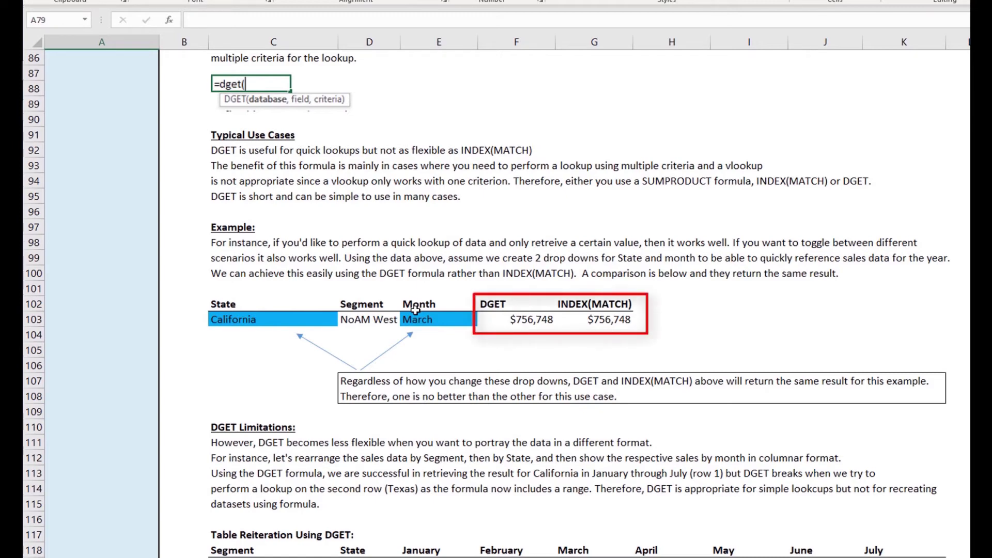
{"action": "left_click", "coordinate": [516, 320]}
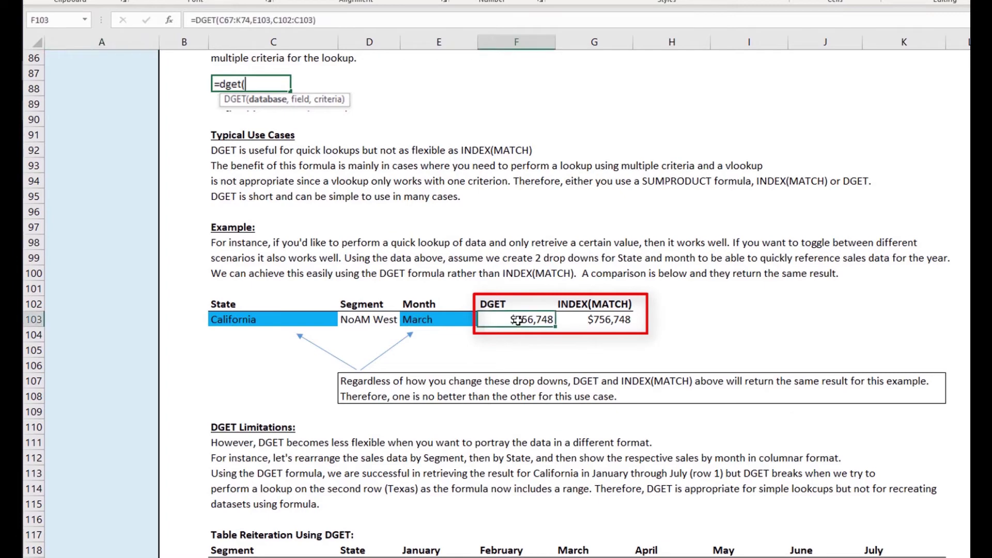
{"action": "double_click", "coordinate": [519, 319]}
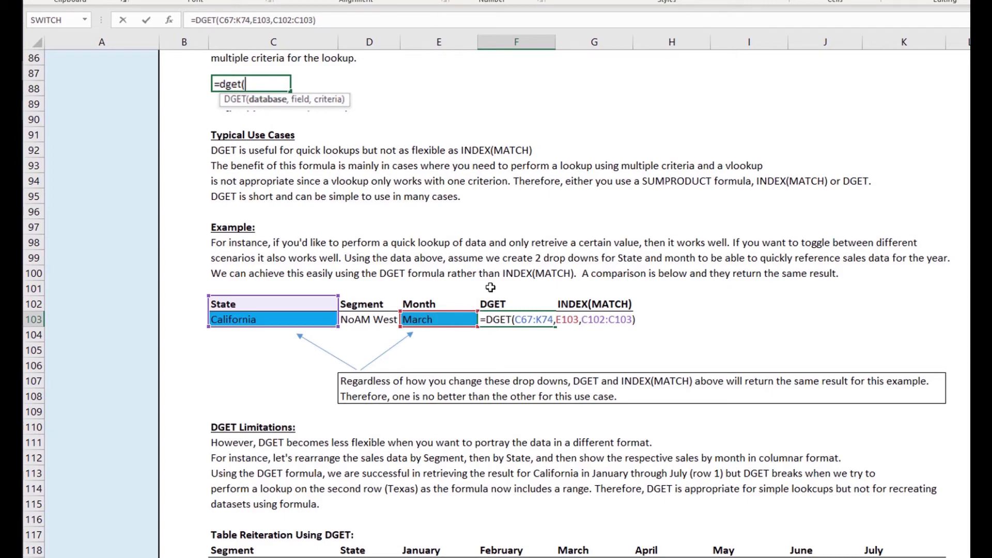
{"action": "scroll", "coordinate": [486, 282], "scroll_direction": "up", "scroll_amount": 6}
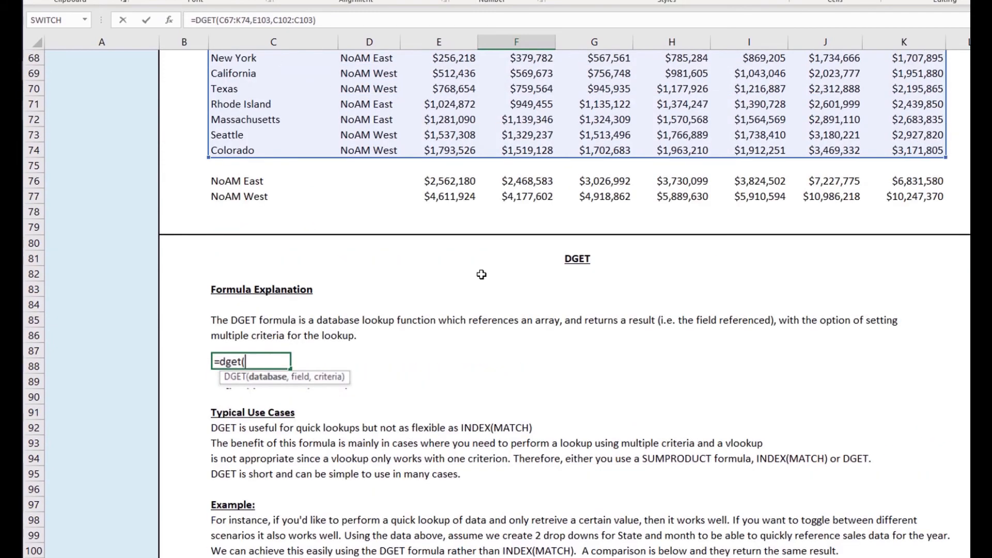
{"action": "scroll", "coordinate": [482, 274], "scroll_direction": "up", "scroll_amount": 5}
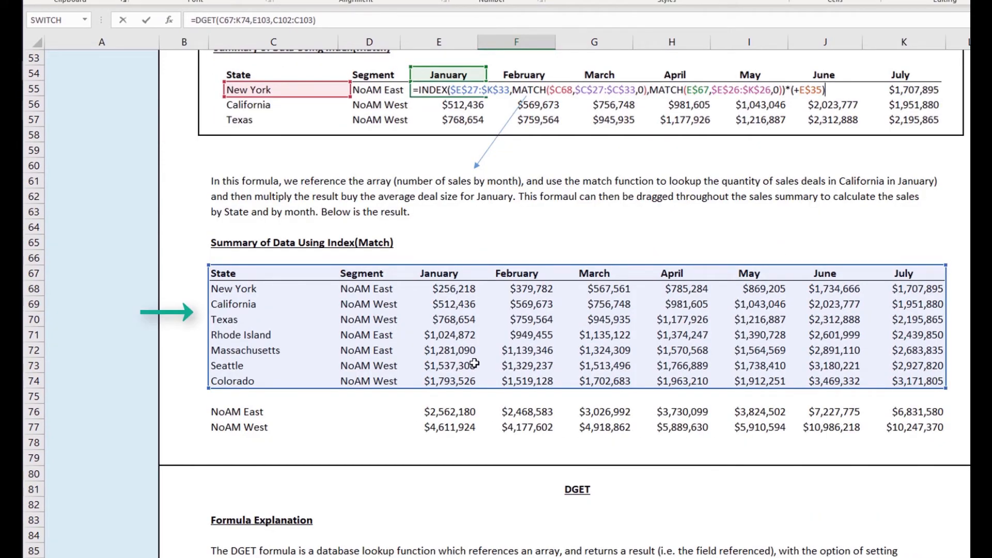
{"action": "scroll", "coordinate": [474, 364], "scroll_direction": "down", "scroll_amount": 3}
{"action": "type", "text": "("}
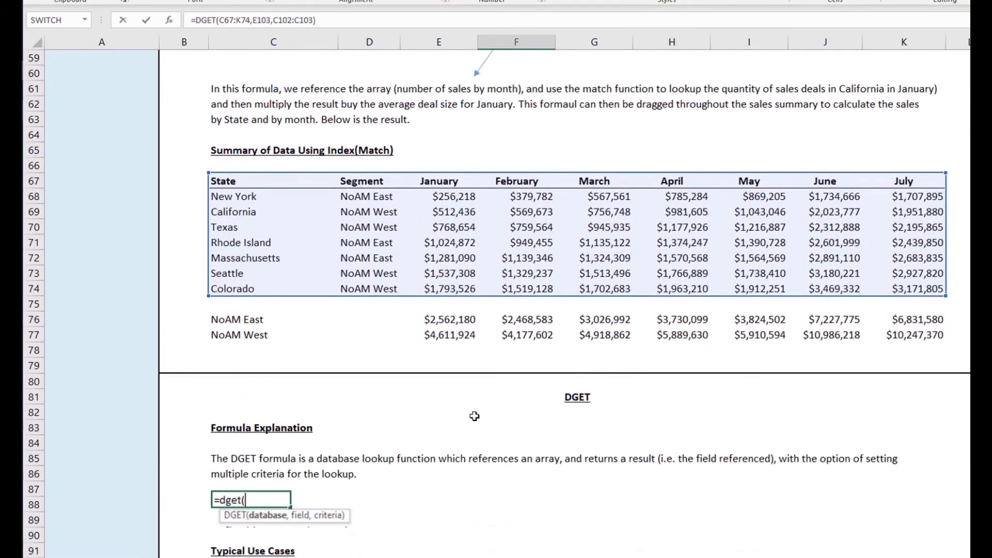
{"action": "scroll", "coordinate": [474, 423], "scroll_direction": "down", "scroll_amount": 6}
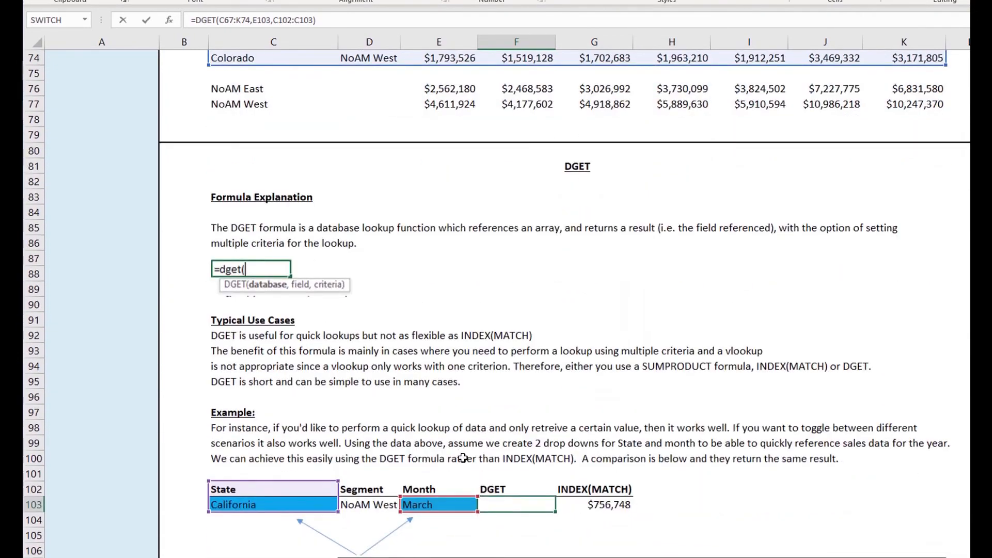
{"action": "scroll", "coordinate": [462, 455], "scroll_direction": "down", "scroll_amount": 2}
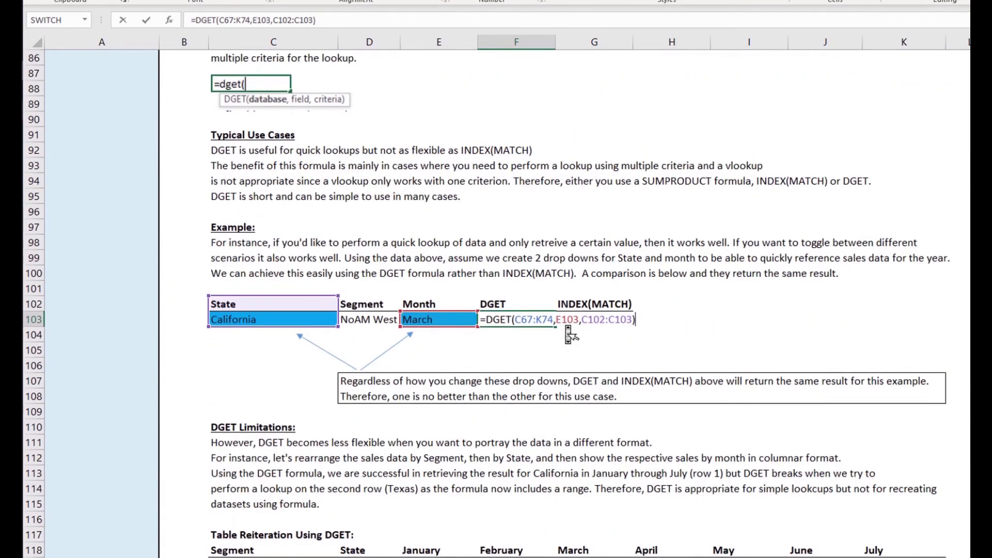
Step: Inspect the DGET formula's field and criteria arguments against the summary table
{"action": "left_click", "coordinate": [569, 326]}
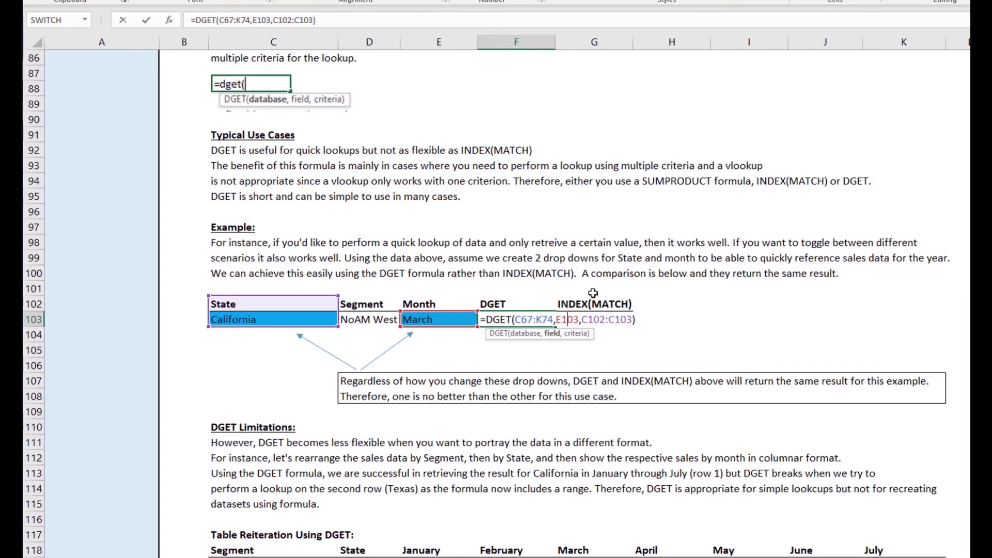
{"action": "scroll", "coordinate": [593, 293], "scroll_direction": "up", "scroll_amount": 1}
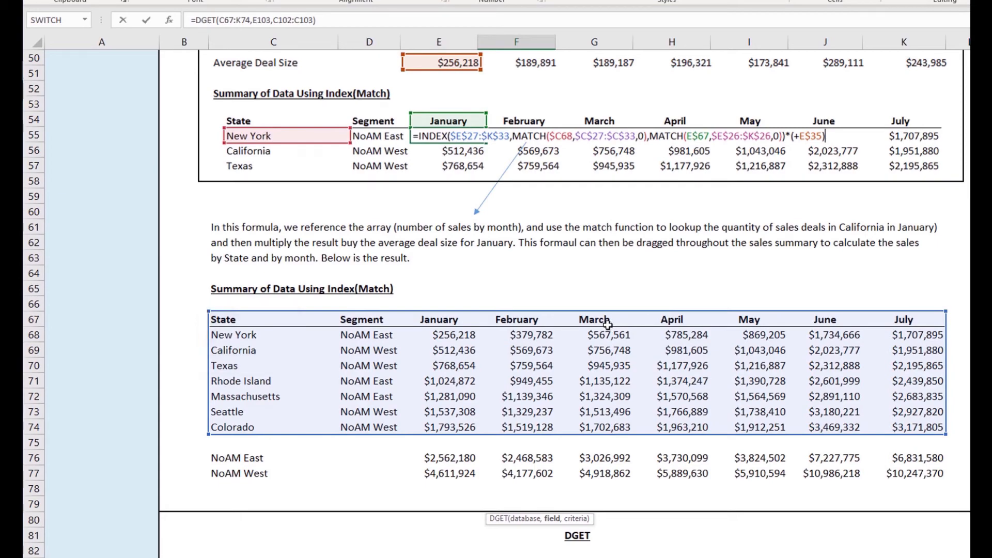
{"action": "scroll", "coordinate": [608, 324], "scroll_direction": "down", "scroll_amount": 4}
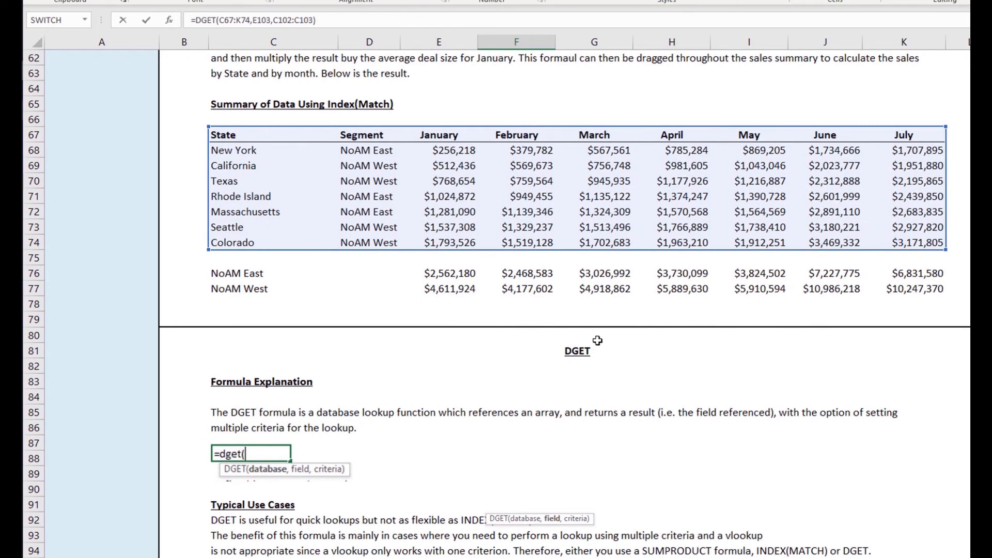
{"action": "scroll", "coordinate": [597, 341], "scroll_direction": "down", "scroll_amount": 7}
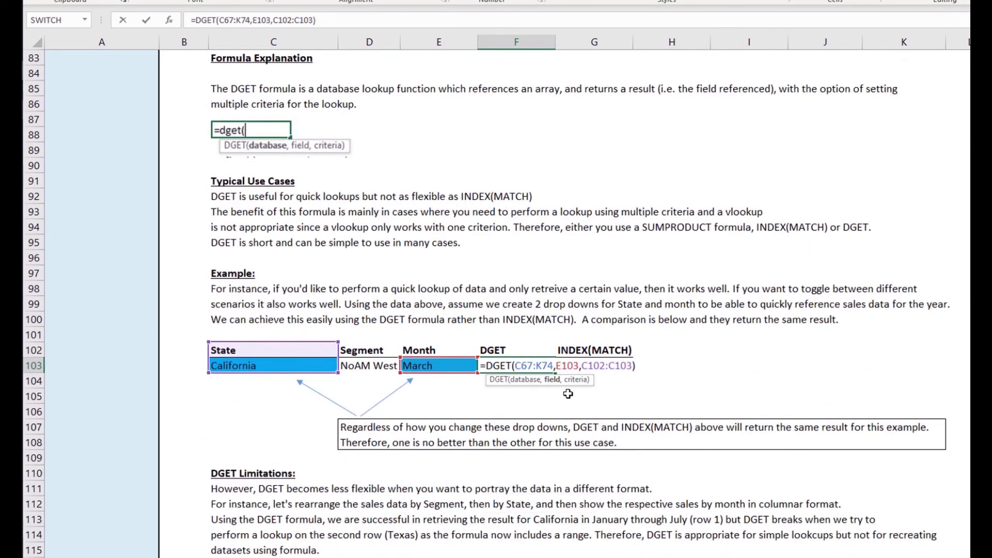
{"action": "left_click", "coordinate": [595, 367]}
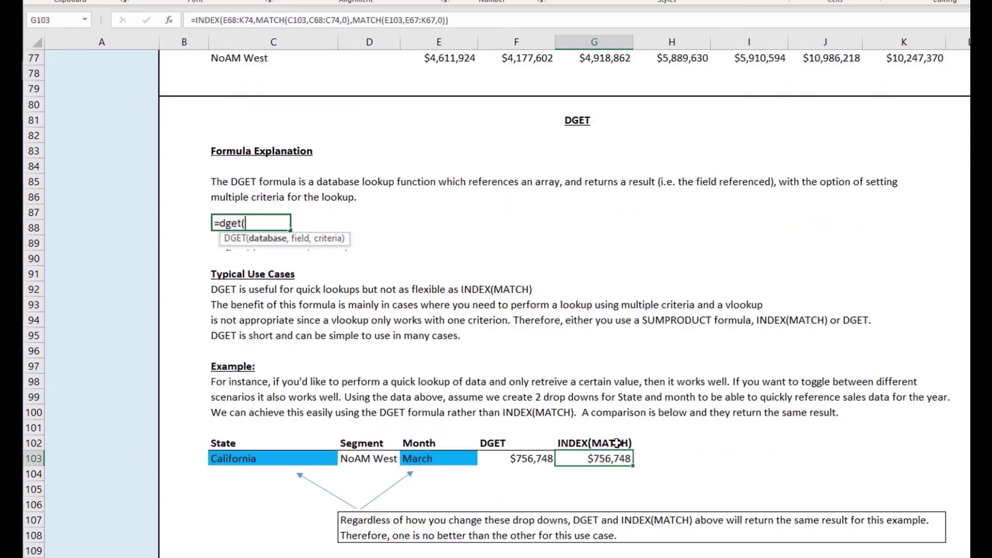
Step: Check both MATCH arguments of G103's INDEX(MATCH) formula and close it unchanged at $756,748
{"action": "key", "text": "F2"}
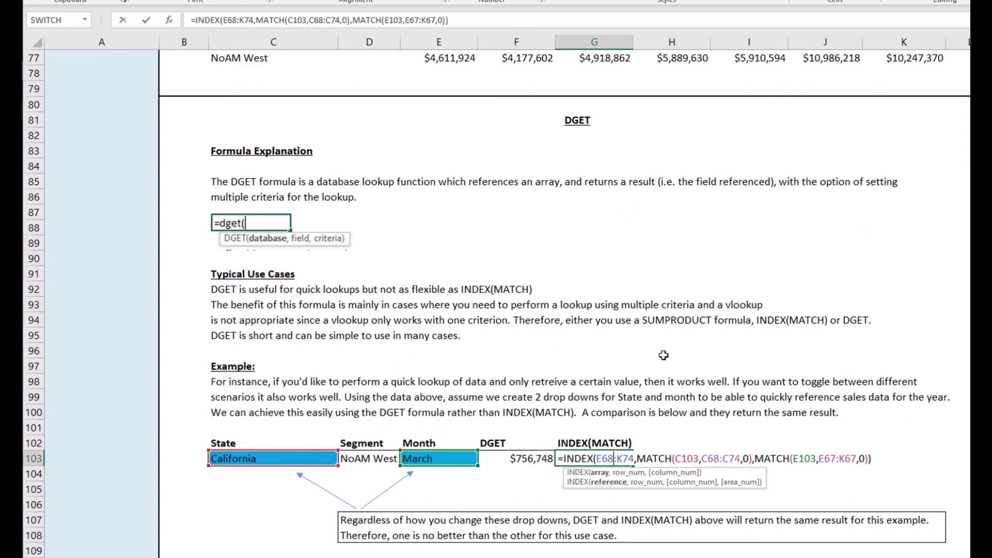
{"action": "scroll", "coordinate": [665, 336], "scroll_direction": "up", "scroll_amount": 9}
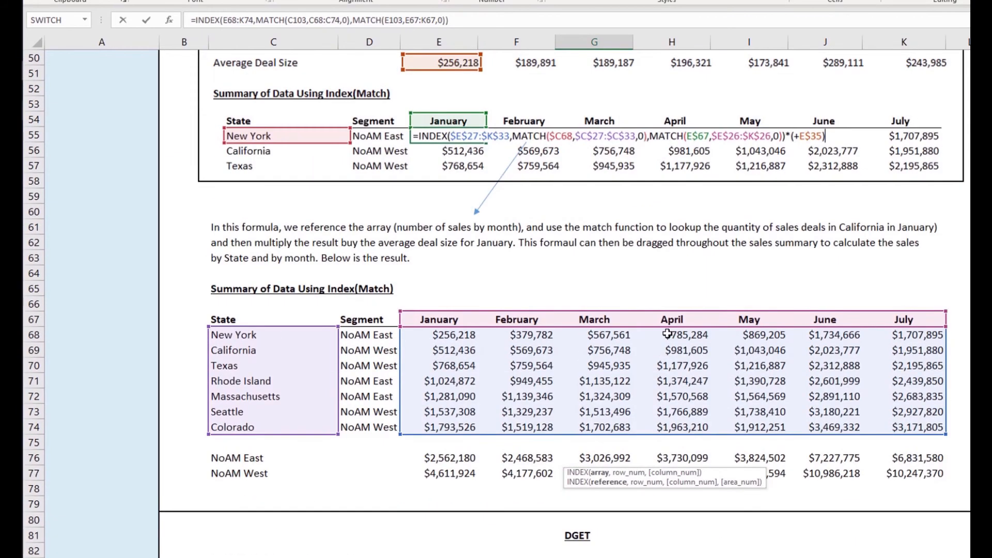
{"action": "scroll", "coordinate": [668, 335], "scroll_direction": "down", "scroll_amount": 9}
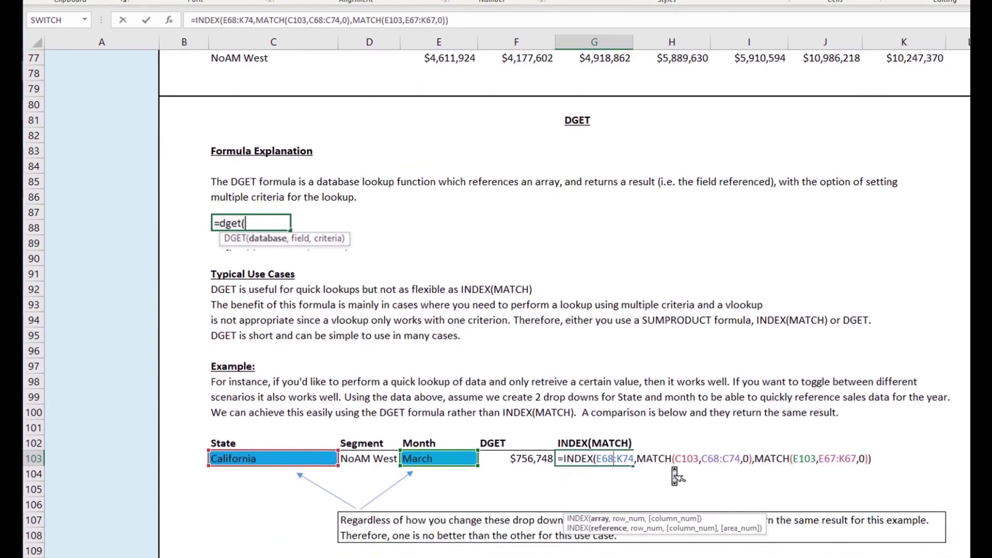
{"action": "left_click", "coordinate": [667, 459]}
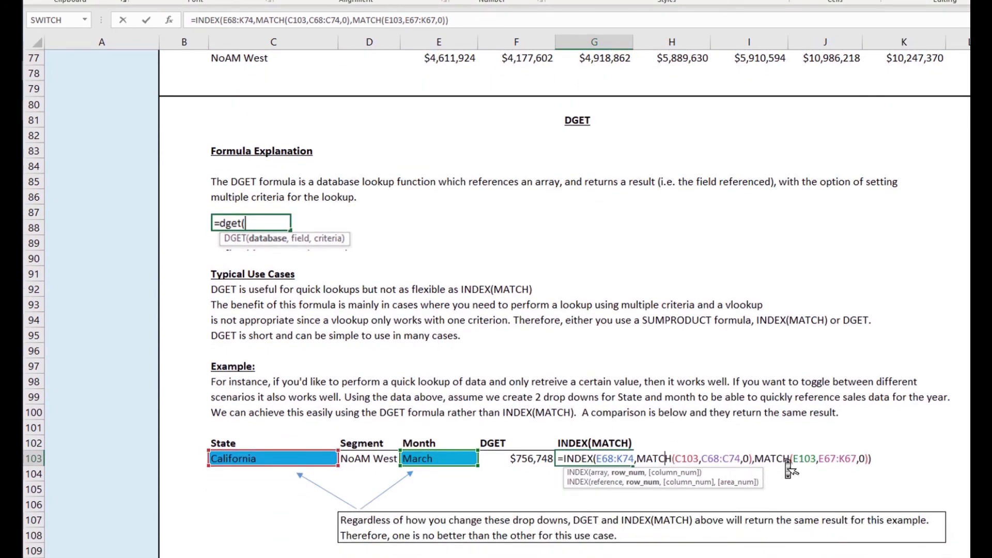
{"action": "left_click", "coordinate": [694, 459]}
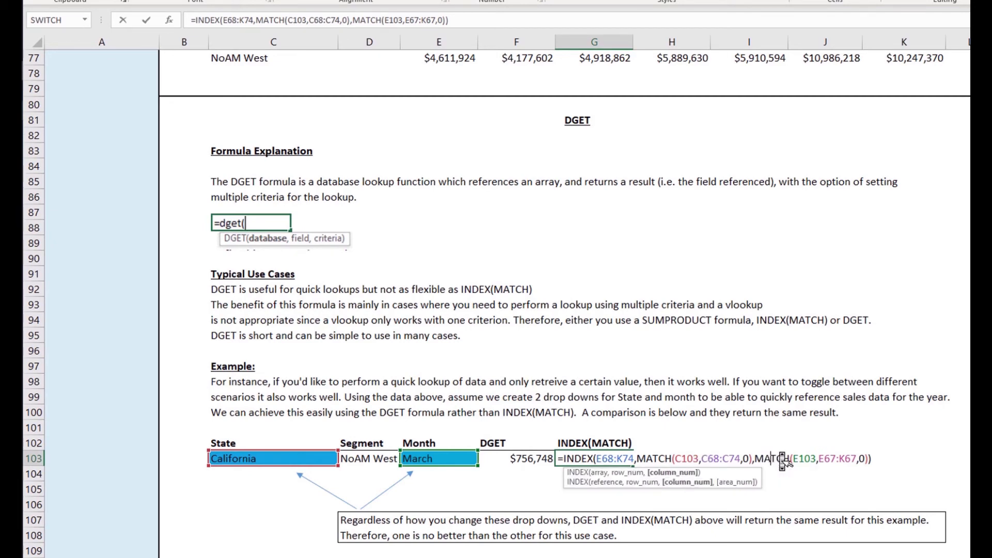
{"action": "key", "text": "Return"}
{"action": "scroll", "coordinate": [781, 452], "scroll_direction": "down", "scroll_amount": 5}
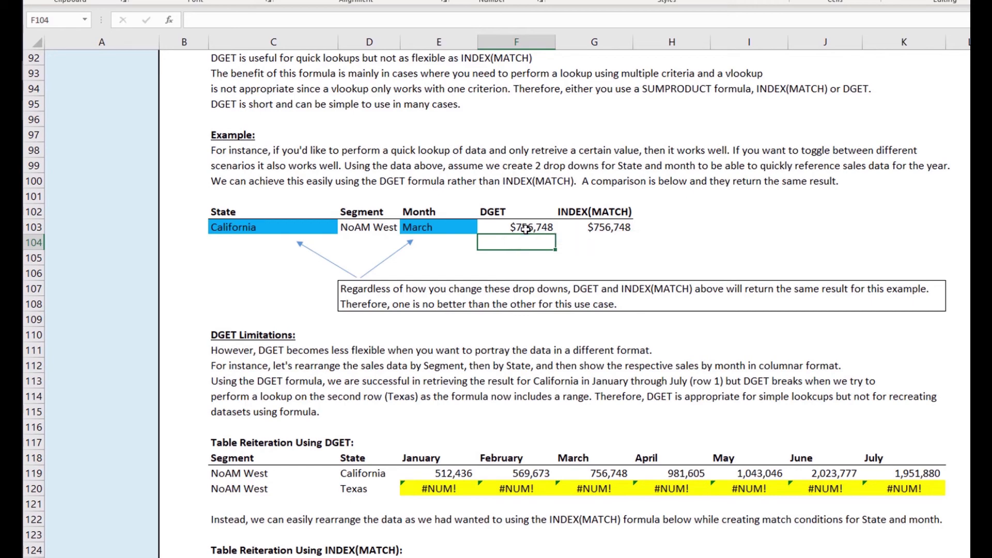
Step: Select the $756,748 DGET result and point out the DGET Limitations sentence about rearranging data
{"action": "left_click", "coordinate": [526, 229]}
{"action": "scroll", "coordinate": [526, 230], "scroll_direction": "down", "scroll_amount": 1}
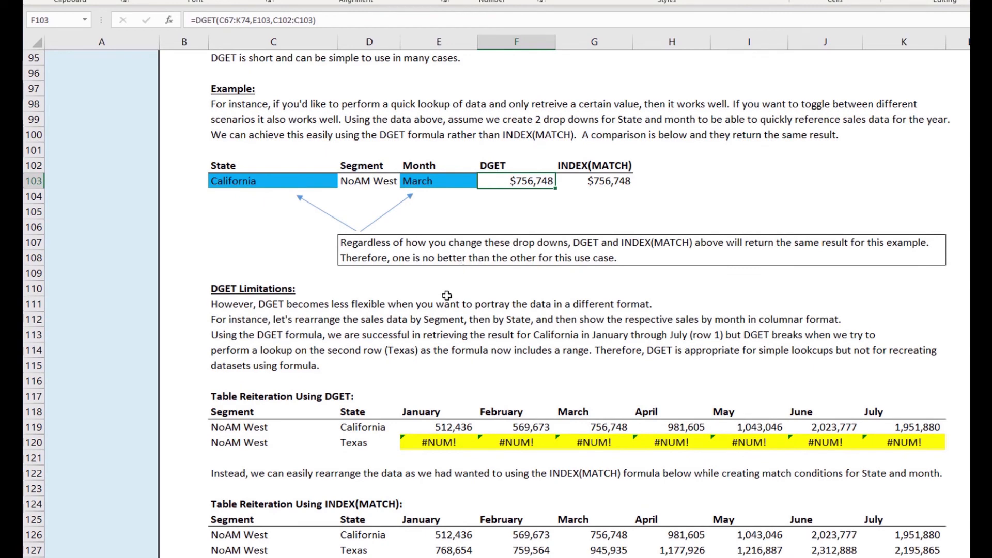
{"action": "scroll", "coordinate": [448, 299], "scroll_direction": "down", "scroll_amount": 2}
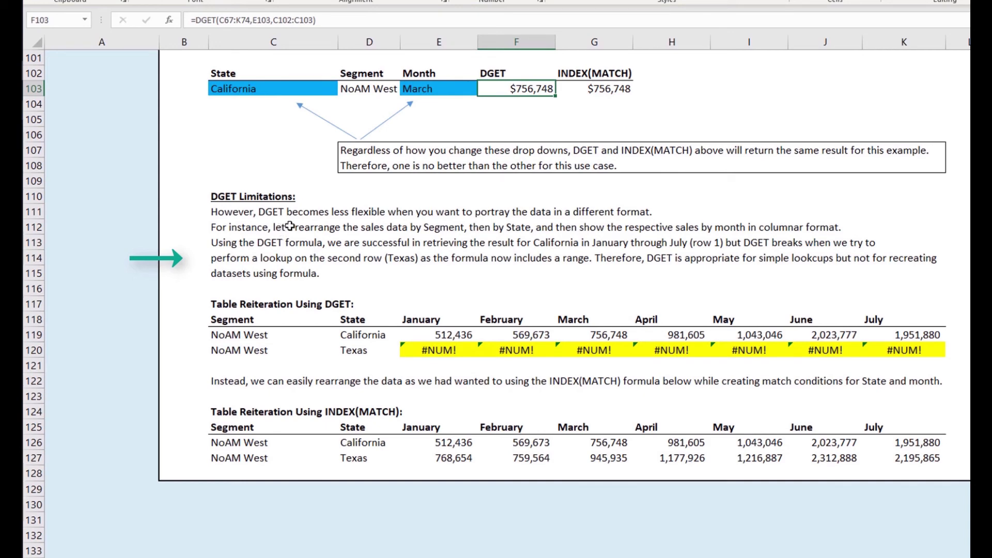
{"action": "left_click", "coordinate": [258, 228]}
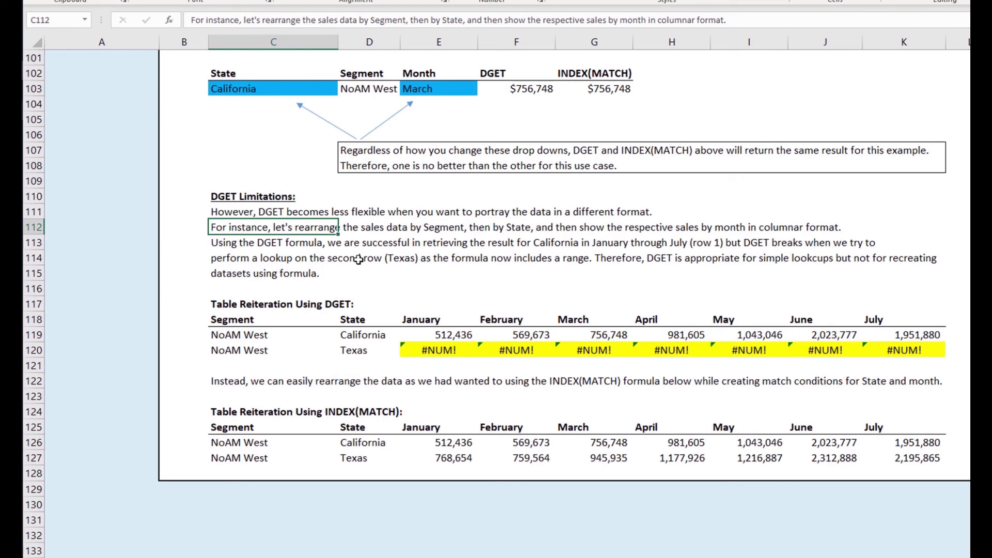
{"action": "scroll", "coordinate": [359, 259], "scroll_direction": "up", "scroll_amount": 1}
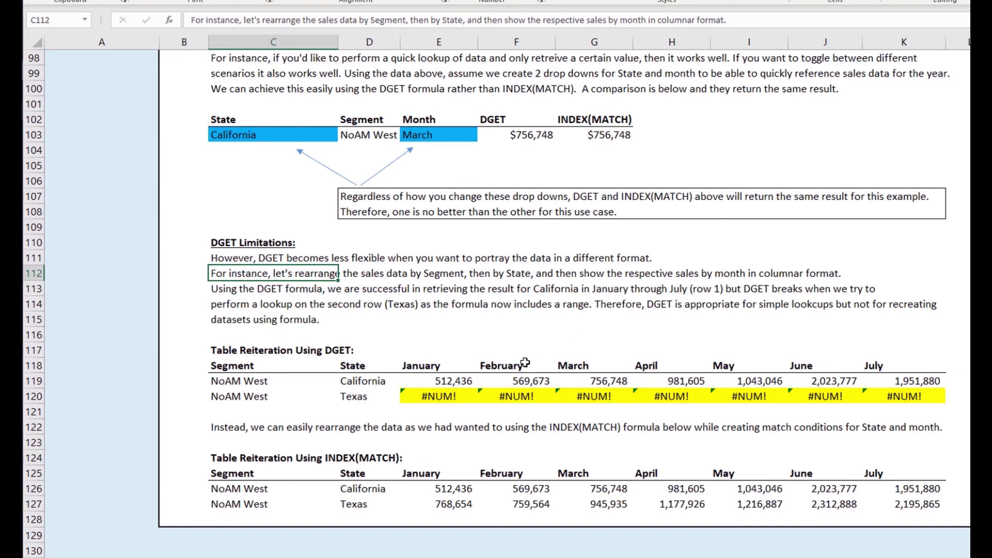
Step: Open Texas's January DGET formula in E120, whose two-row criteria range returns #NUM!
{"action": "left_click", "coordinate": [448, 382]}
{"action": "key", "text": "Down"}
{"action": "key", "text": "F2"}
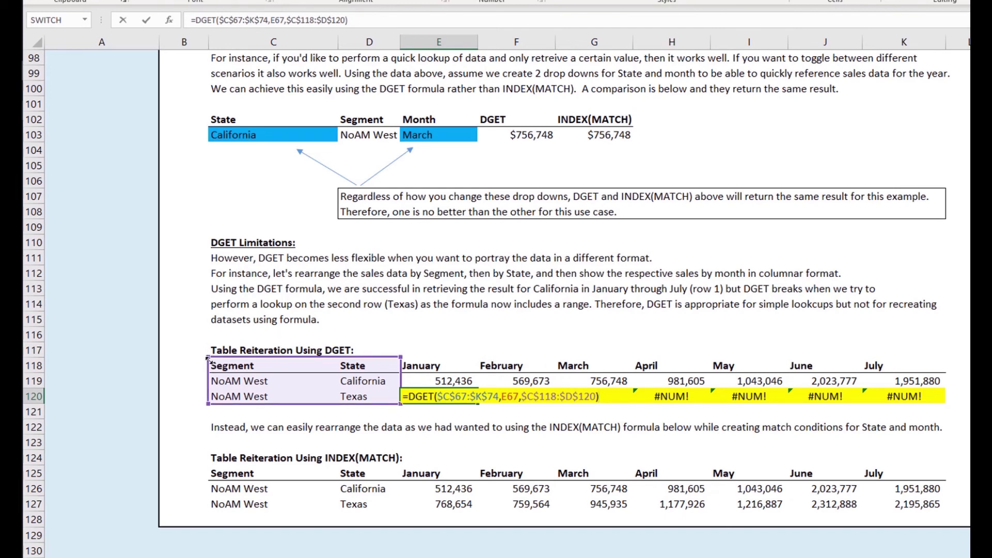
Step: Compare the California and Texas January DGET formulas, closing each unchanged
{"action": "key", "text": "Escape"}
{"action": "double_click", "coordinate": [440, 381]}
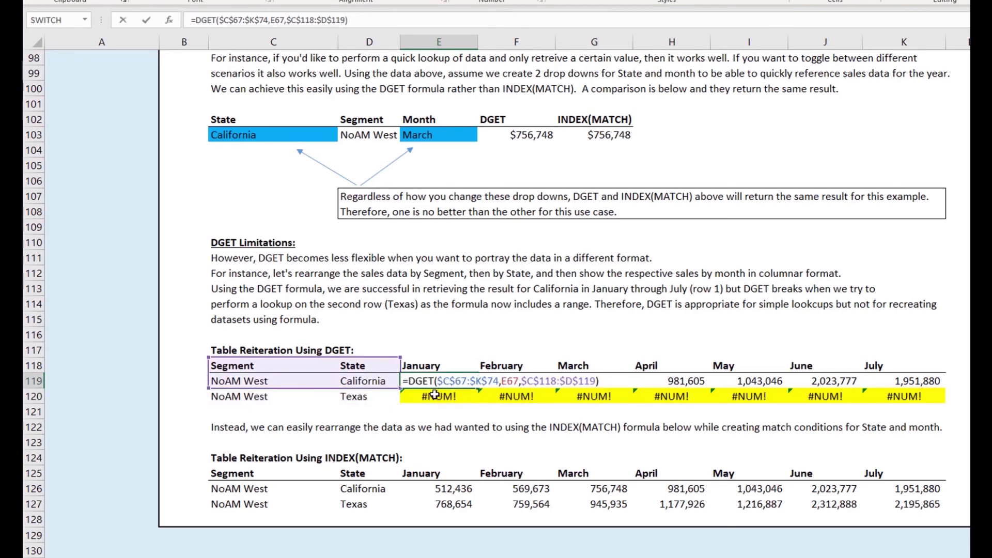
{"action": "key", "text": "Escape"}
{"action": "double_click", "coordinate": [435, 397]}
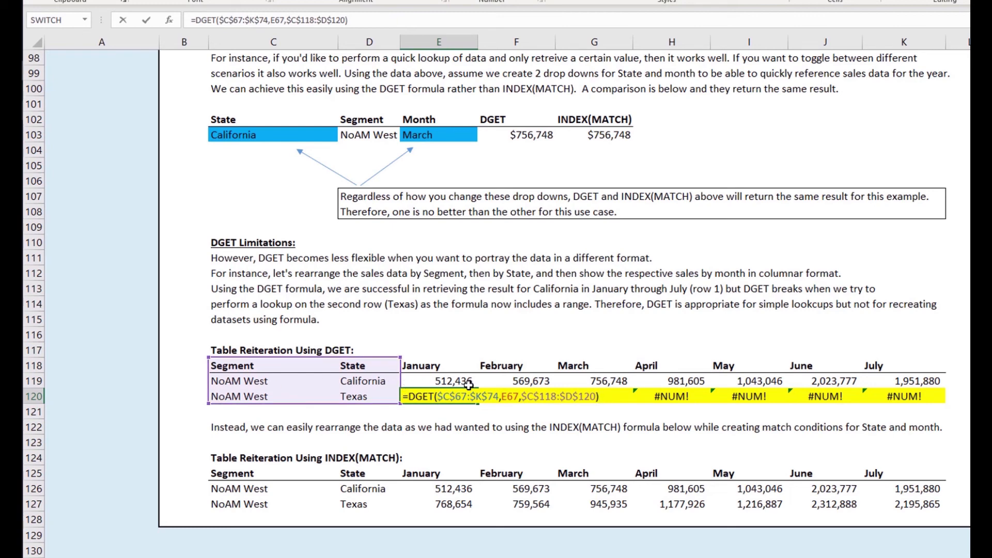
{"action": "key", "text": "Escape"}
Step: Check California's February DGET formula, then open California's January INDEX(MATCH) formula in E126
{"action": "key", "text": "Up"}
{"action": "key", "text": "Right"}
{"action": "key", "text": "F2"}
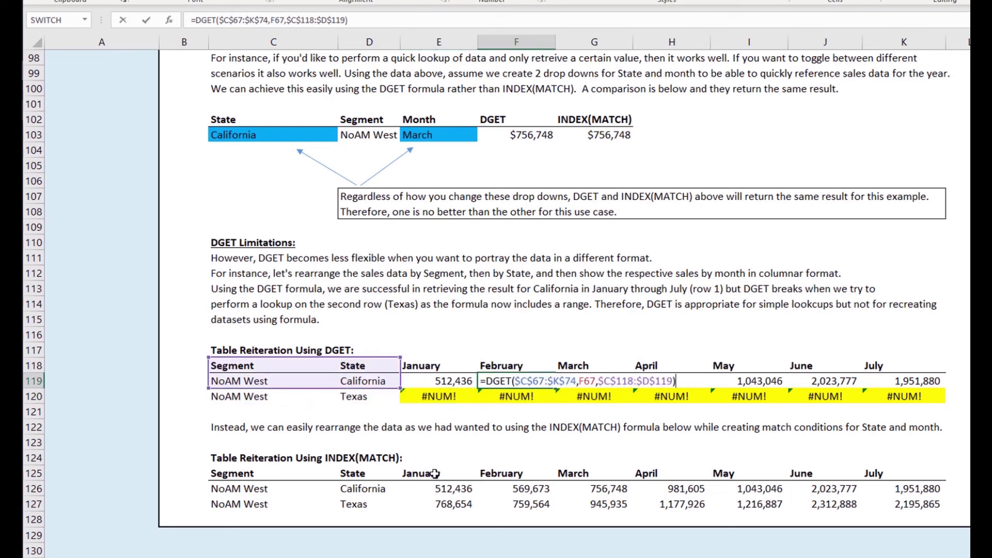
{"action": "key", "text": "Escape"}
{"action": "left_click", "coordinate": [450, 488]}
{"action": "double_click", "coordinate": [450, 488]}
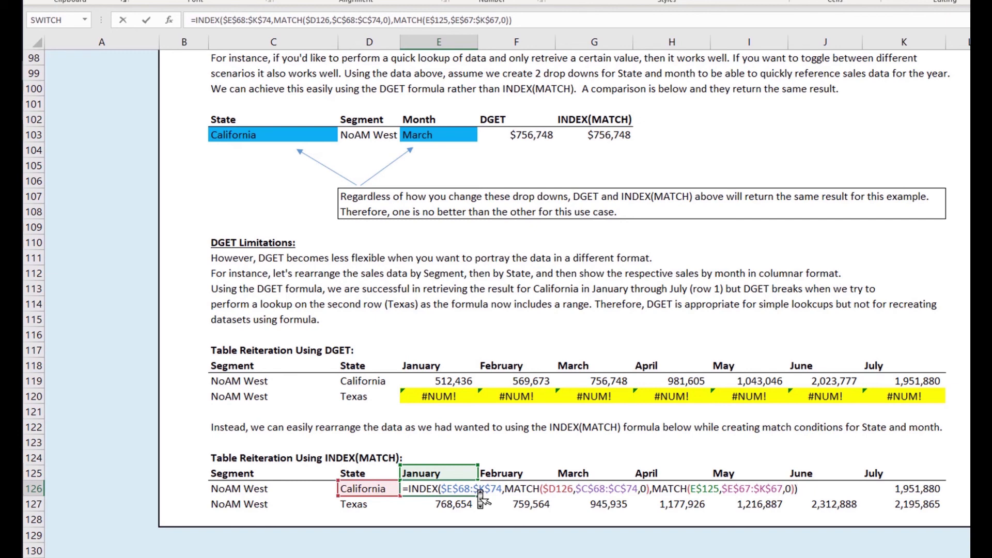
Step: Move to E127 and open Texas's January INDEX(MATCH) formula returning 768,654
{"action": "key", "text": "Return"}
{"action": "key", "text": "F2"}
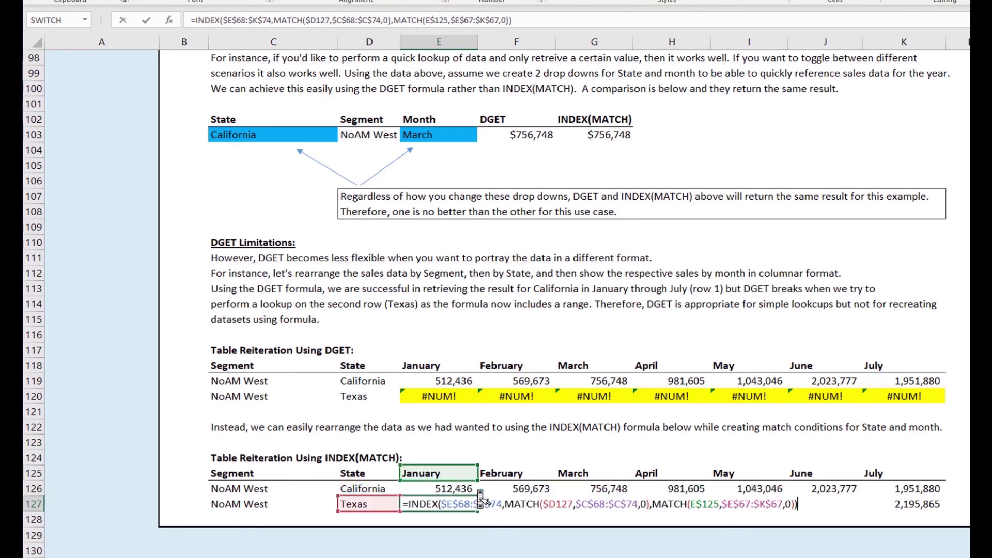